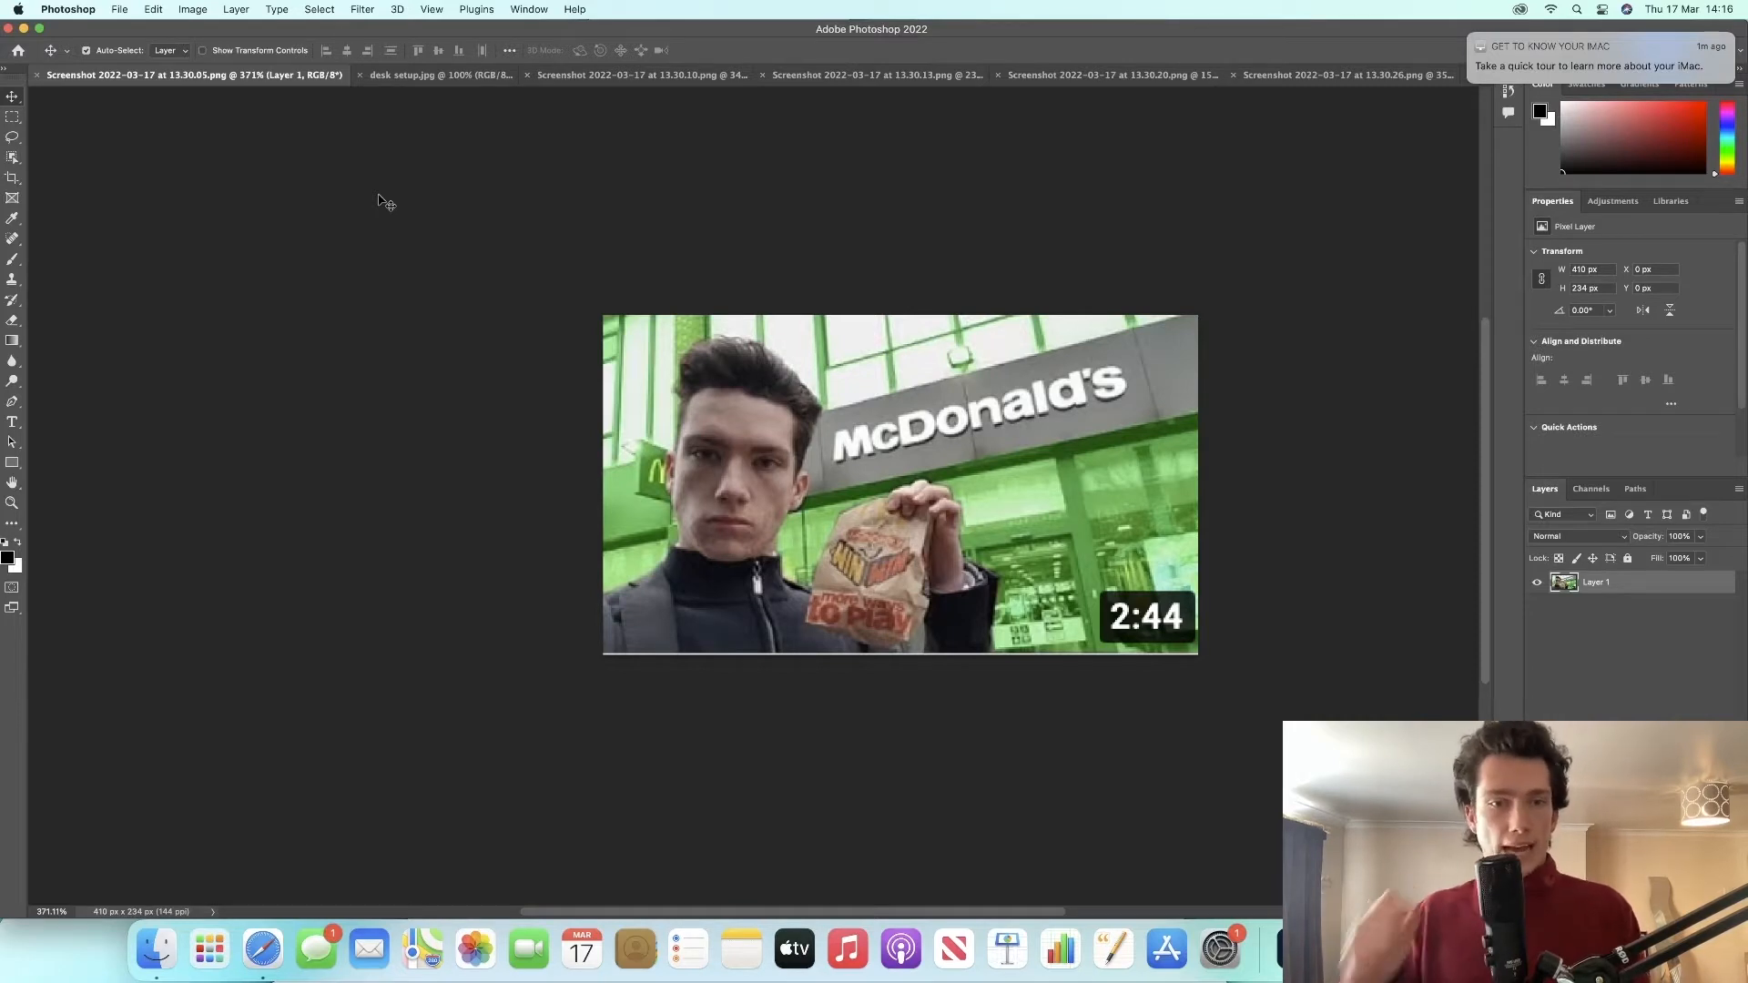
# Step: Switch to the desk setup.jpg document and unlock and delete its Background layer
pyautogui.click(369, 76)
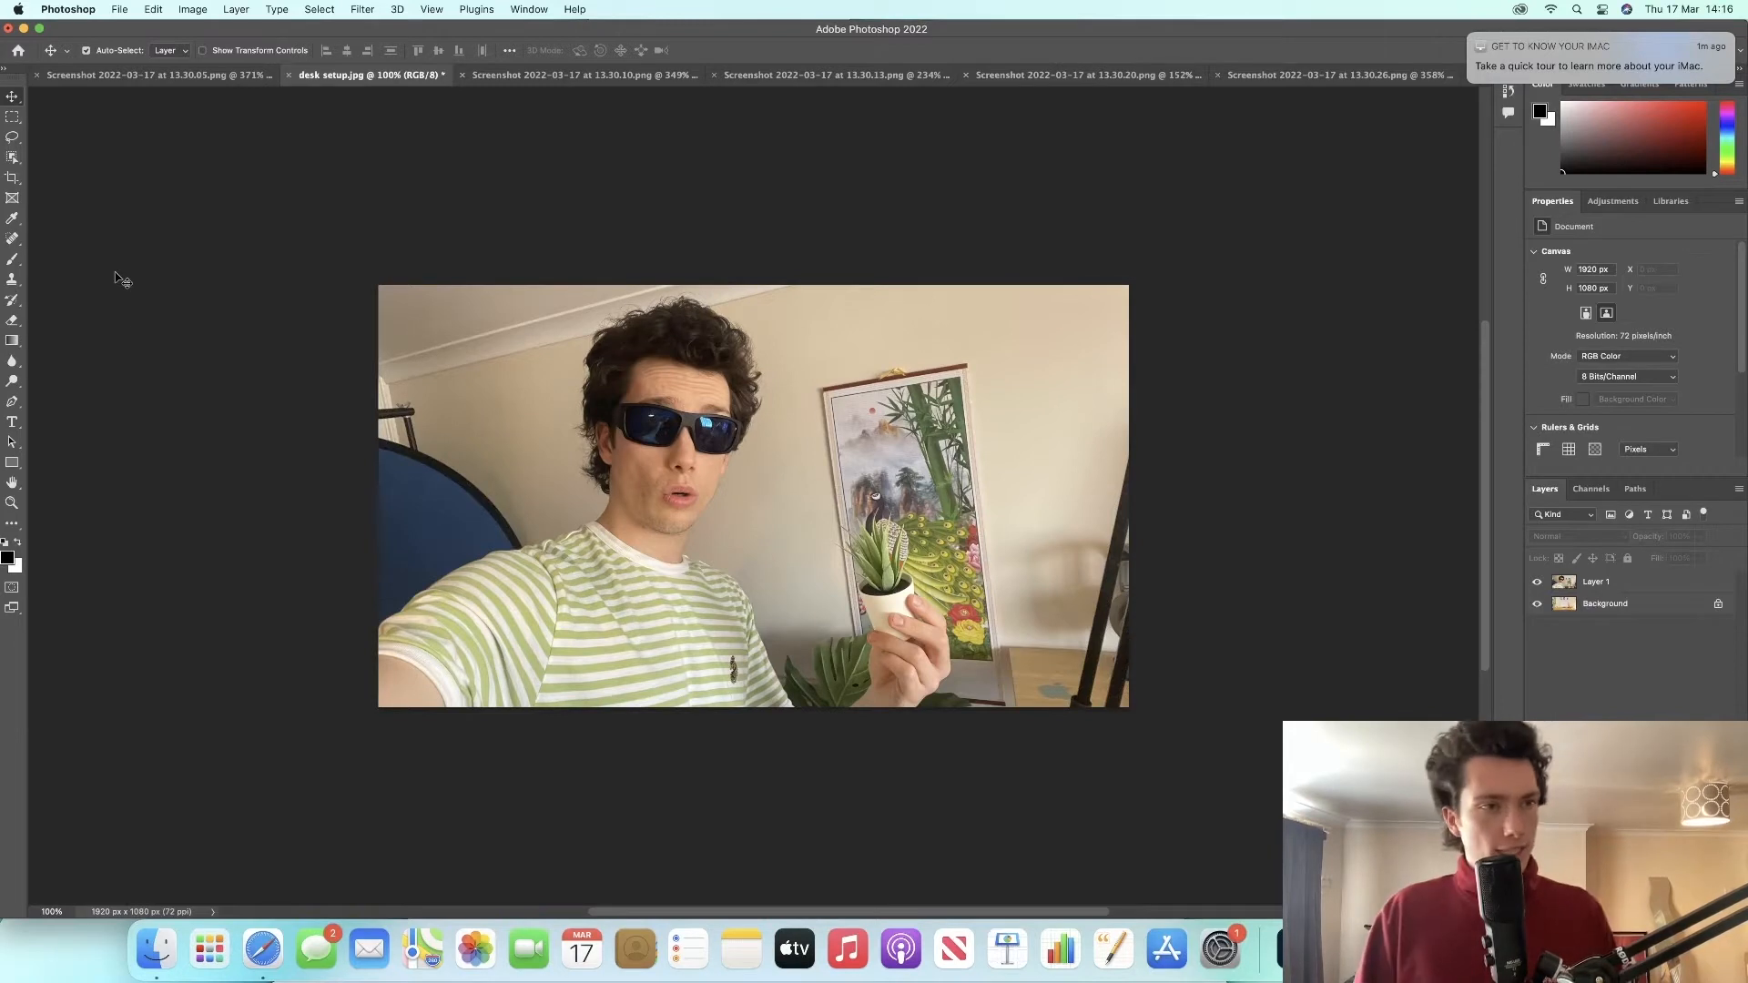
pyautogui.scroll(-1, 114, 278)
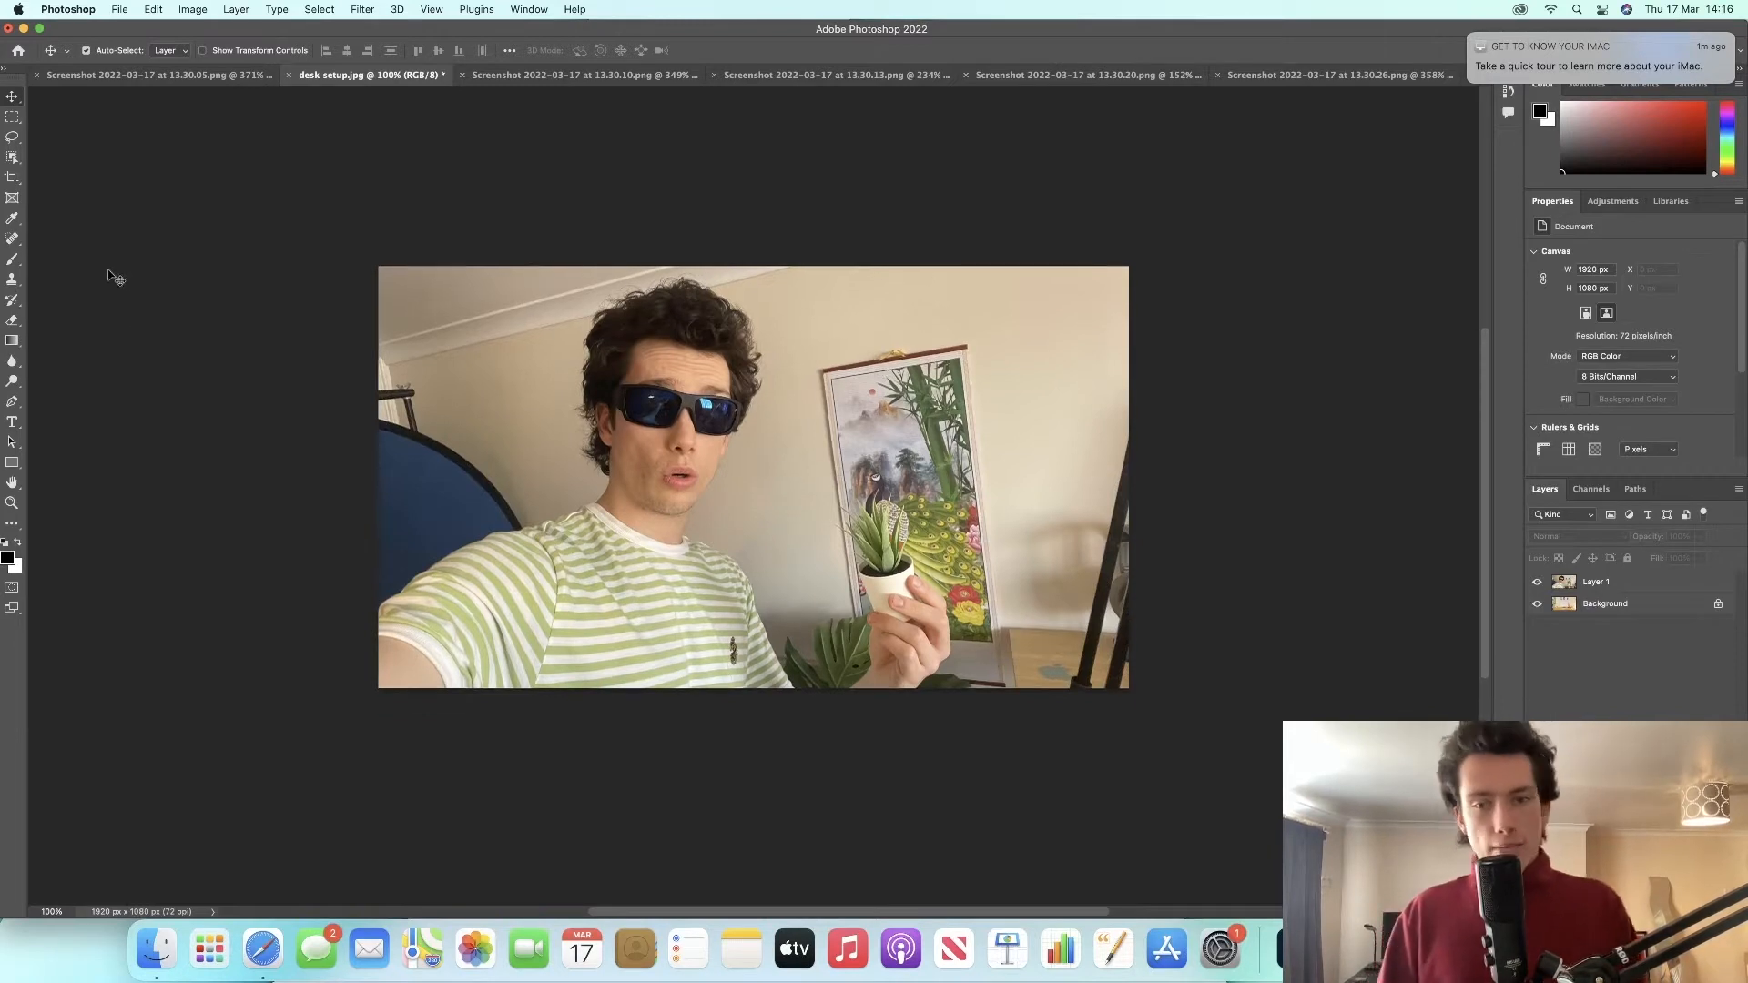
pyautogui.click(1718, 606)
pyautogui.press('Delete')
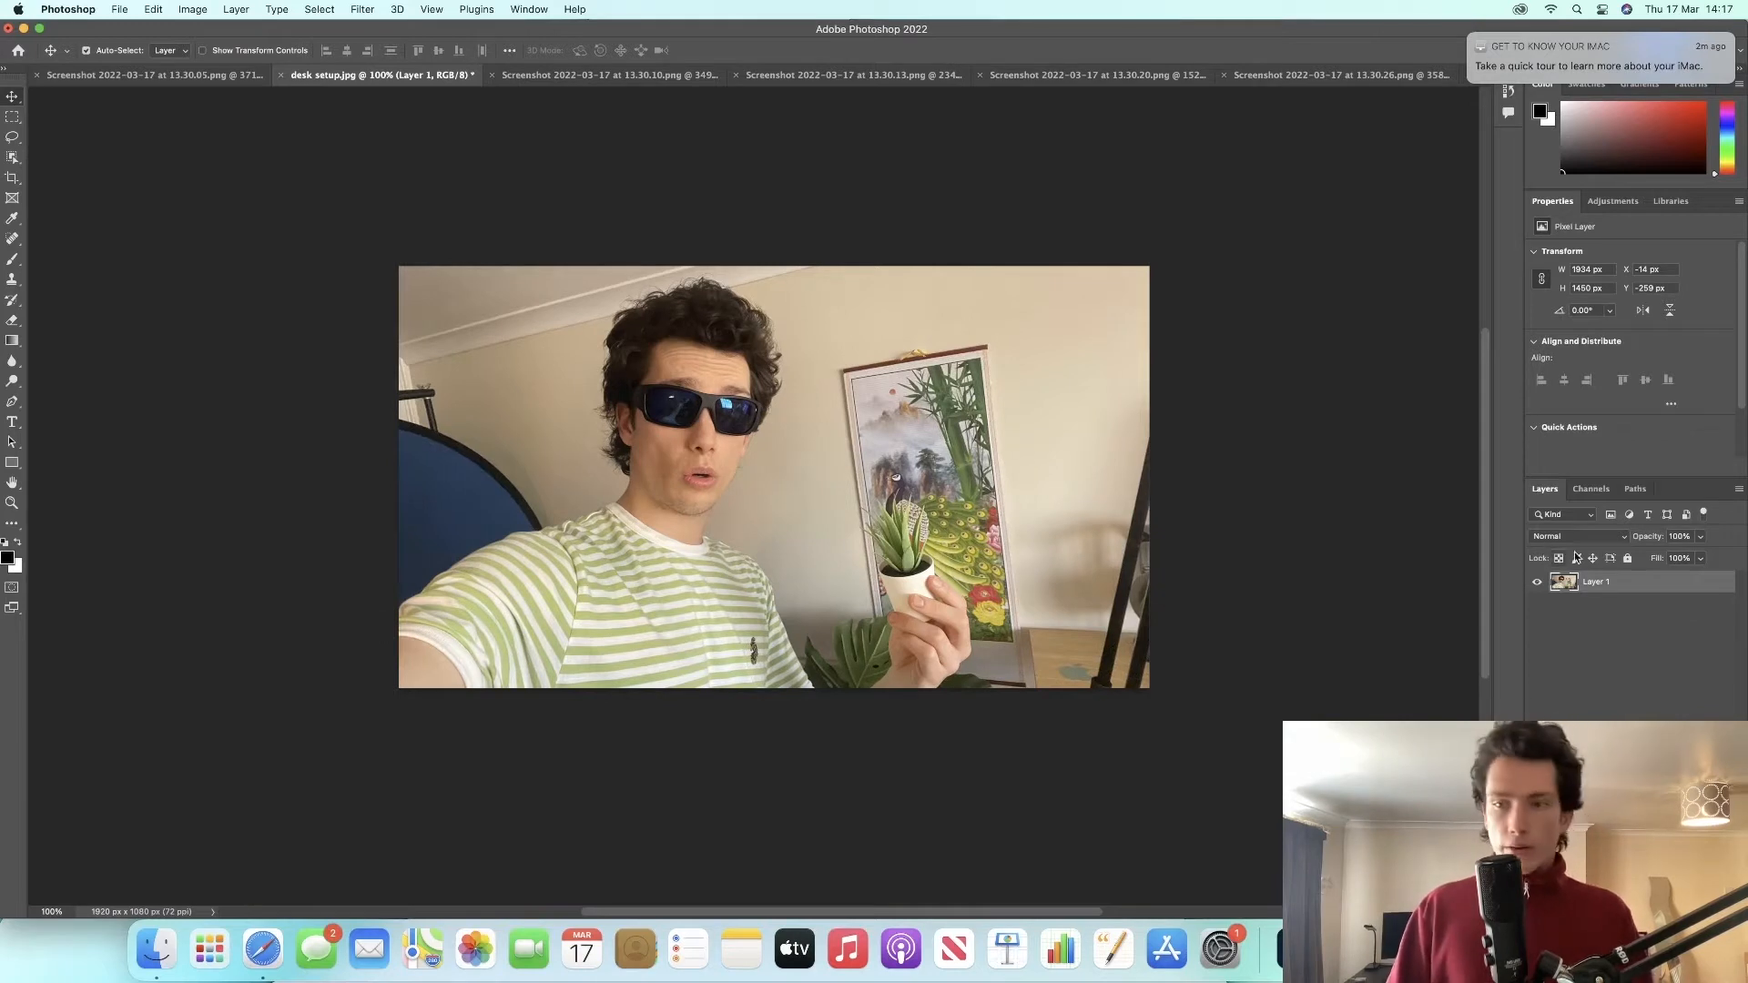
# Step: Duplicate Layer 1
pyautogui.rightClick(1582, 583)
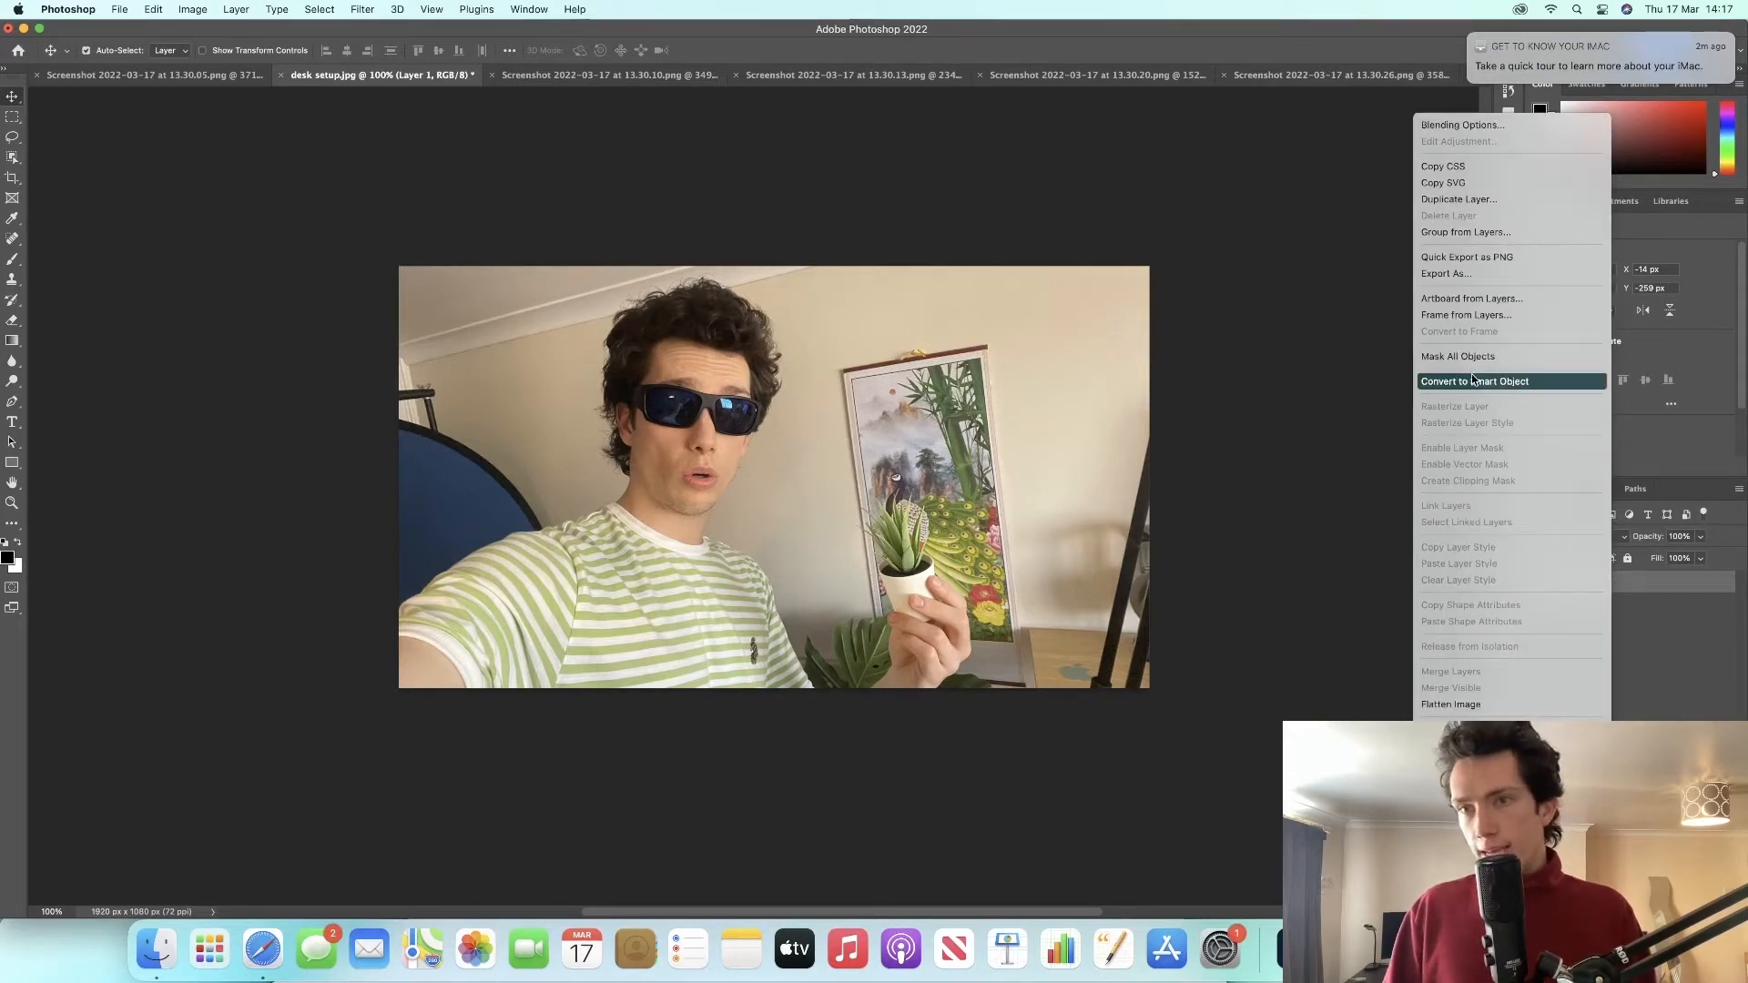
pyautogui.click(1539, 204)
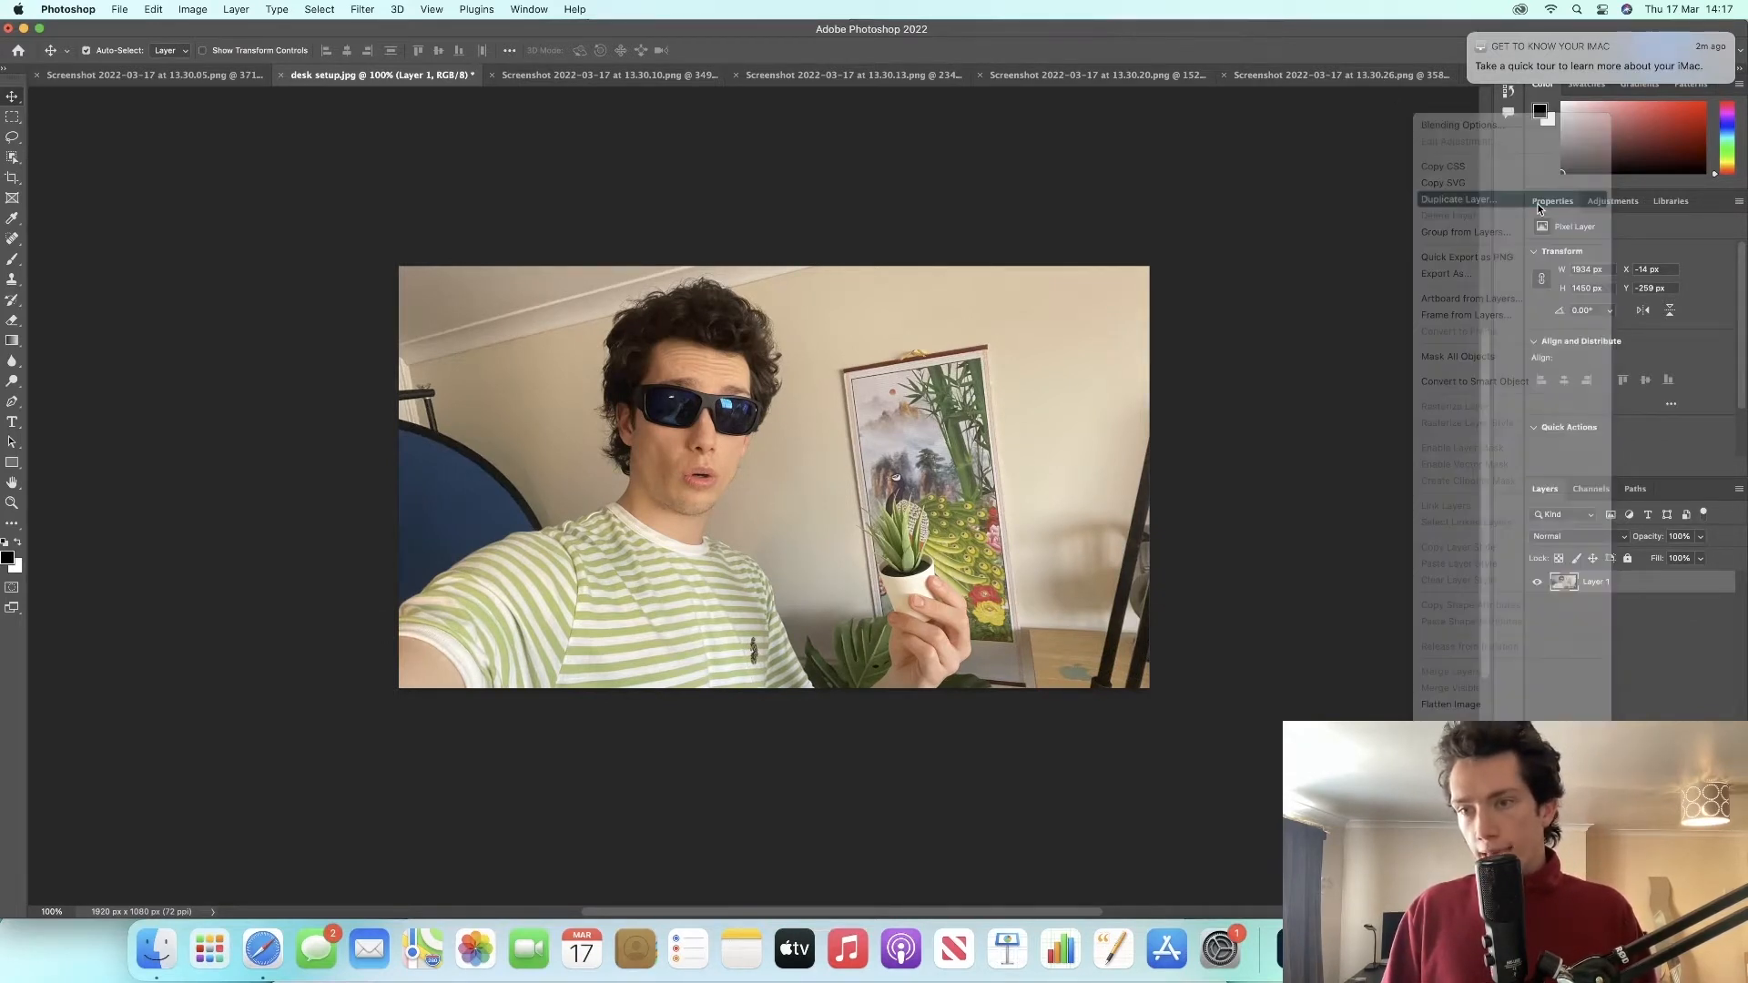
pyautogui.click(1013, 415)
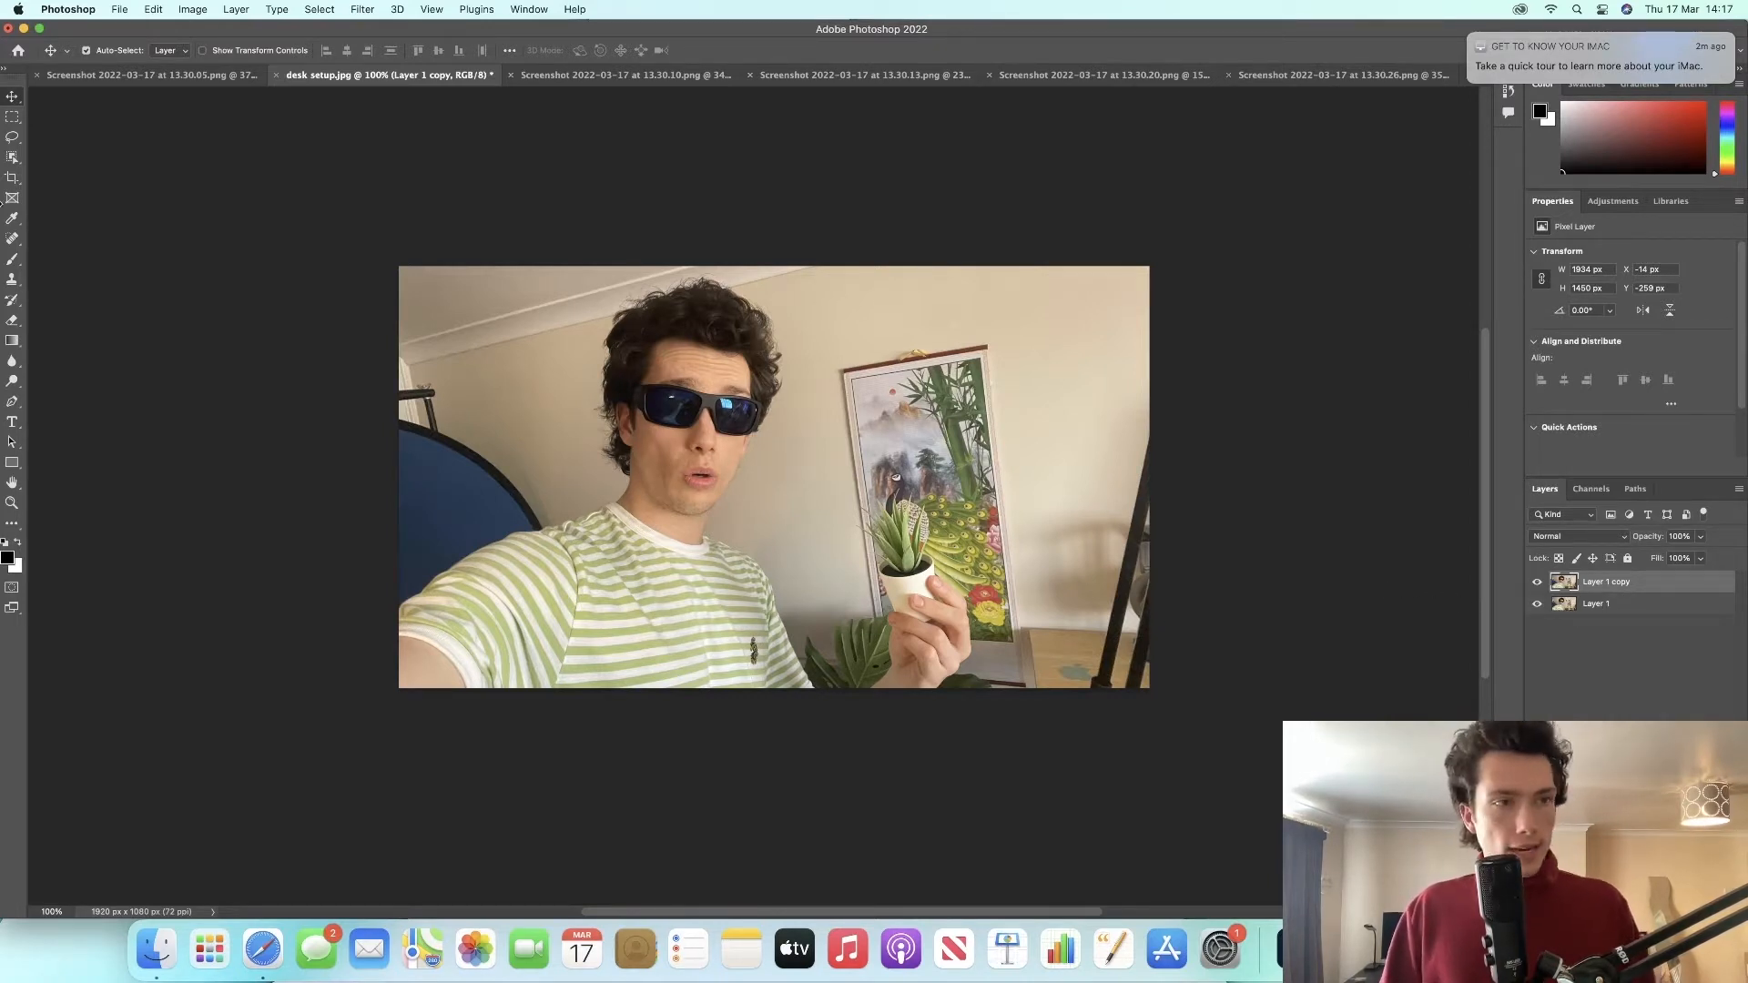
# Step: With the Quick Selection Tool, paint a selection over the person's hair, face and striped shirt
pyautogui.click(13, 139)
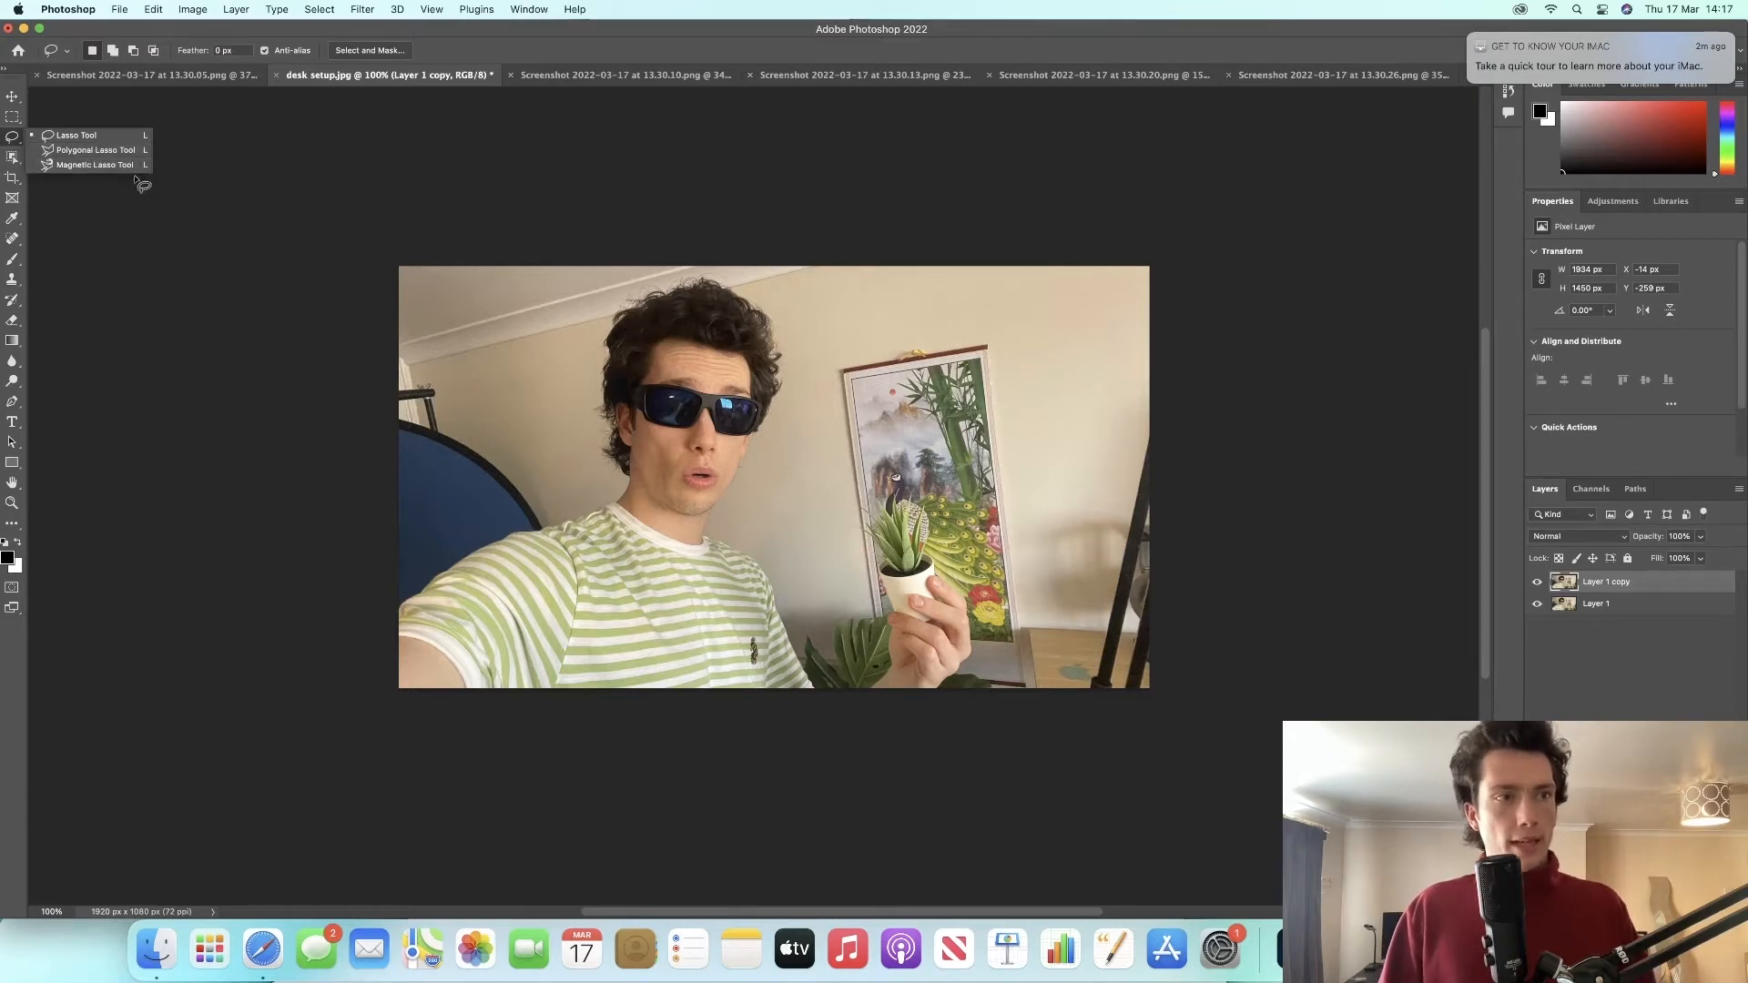
pyautogui.click(13, 157)
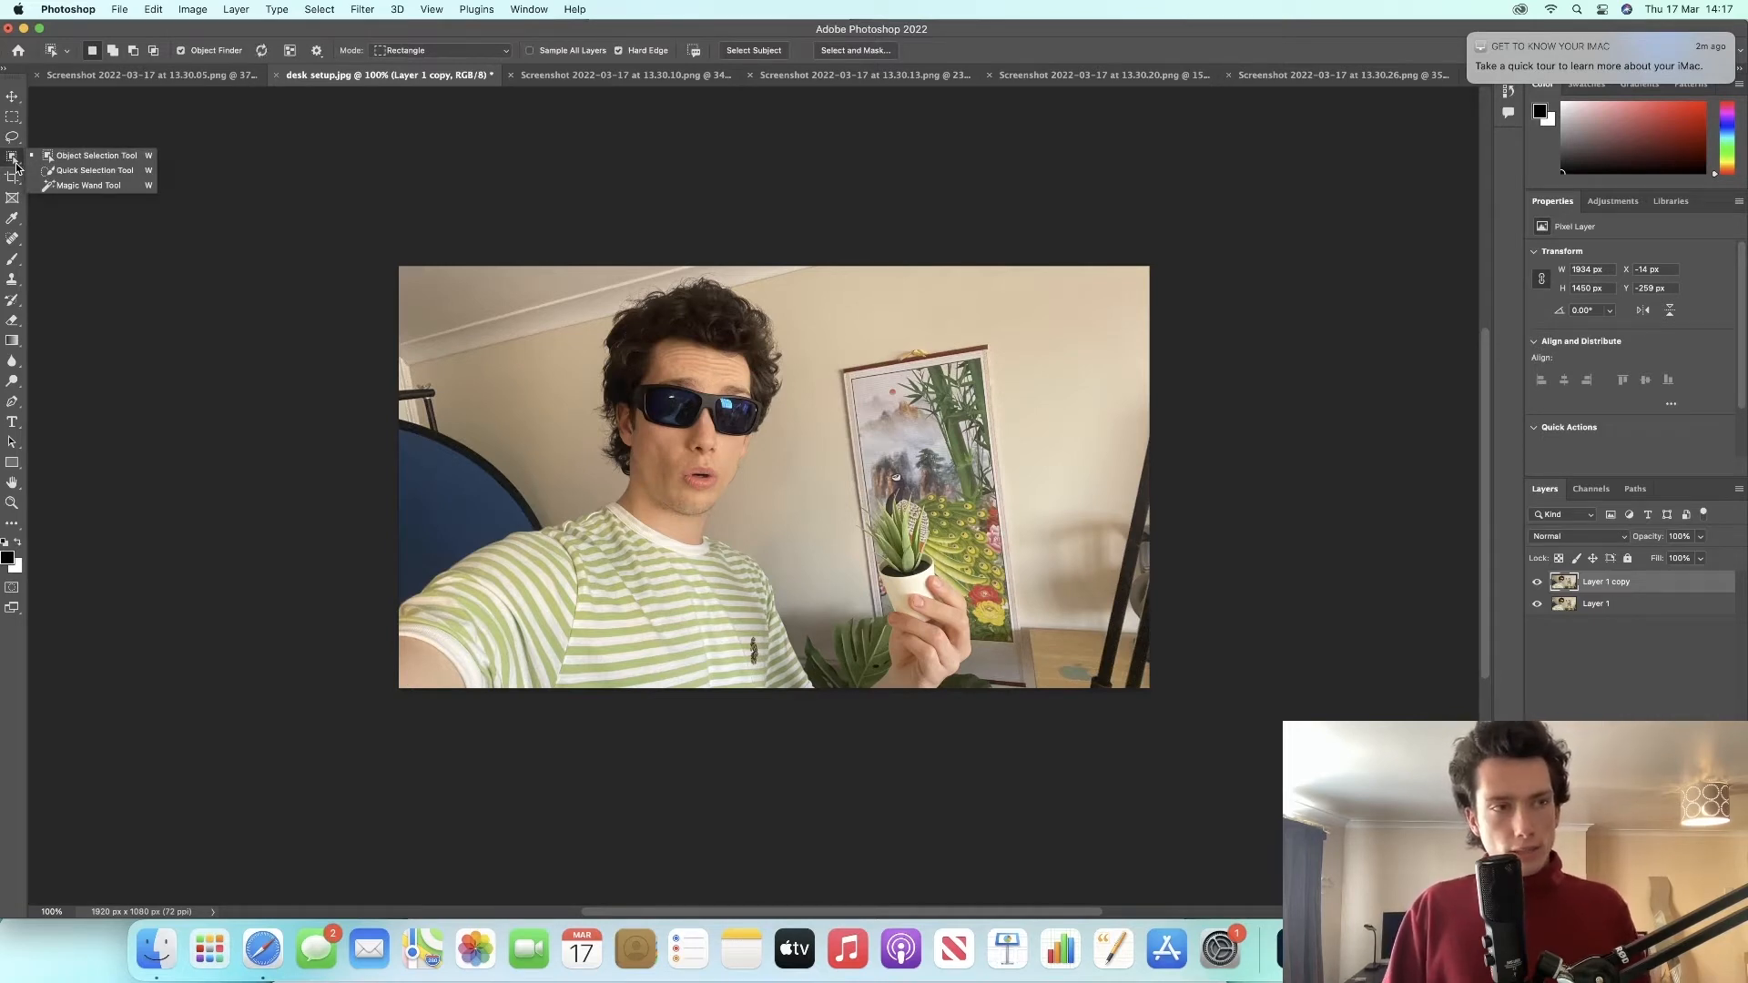
pyautogui.click(50, 170)
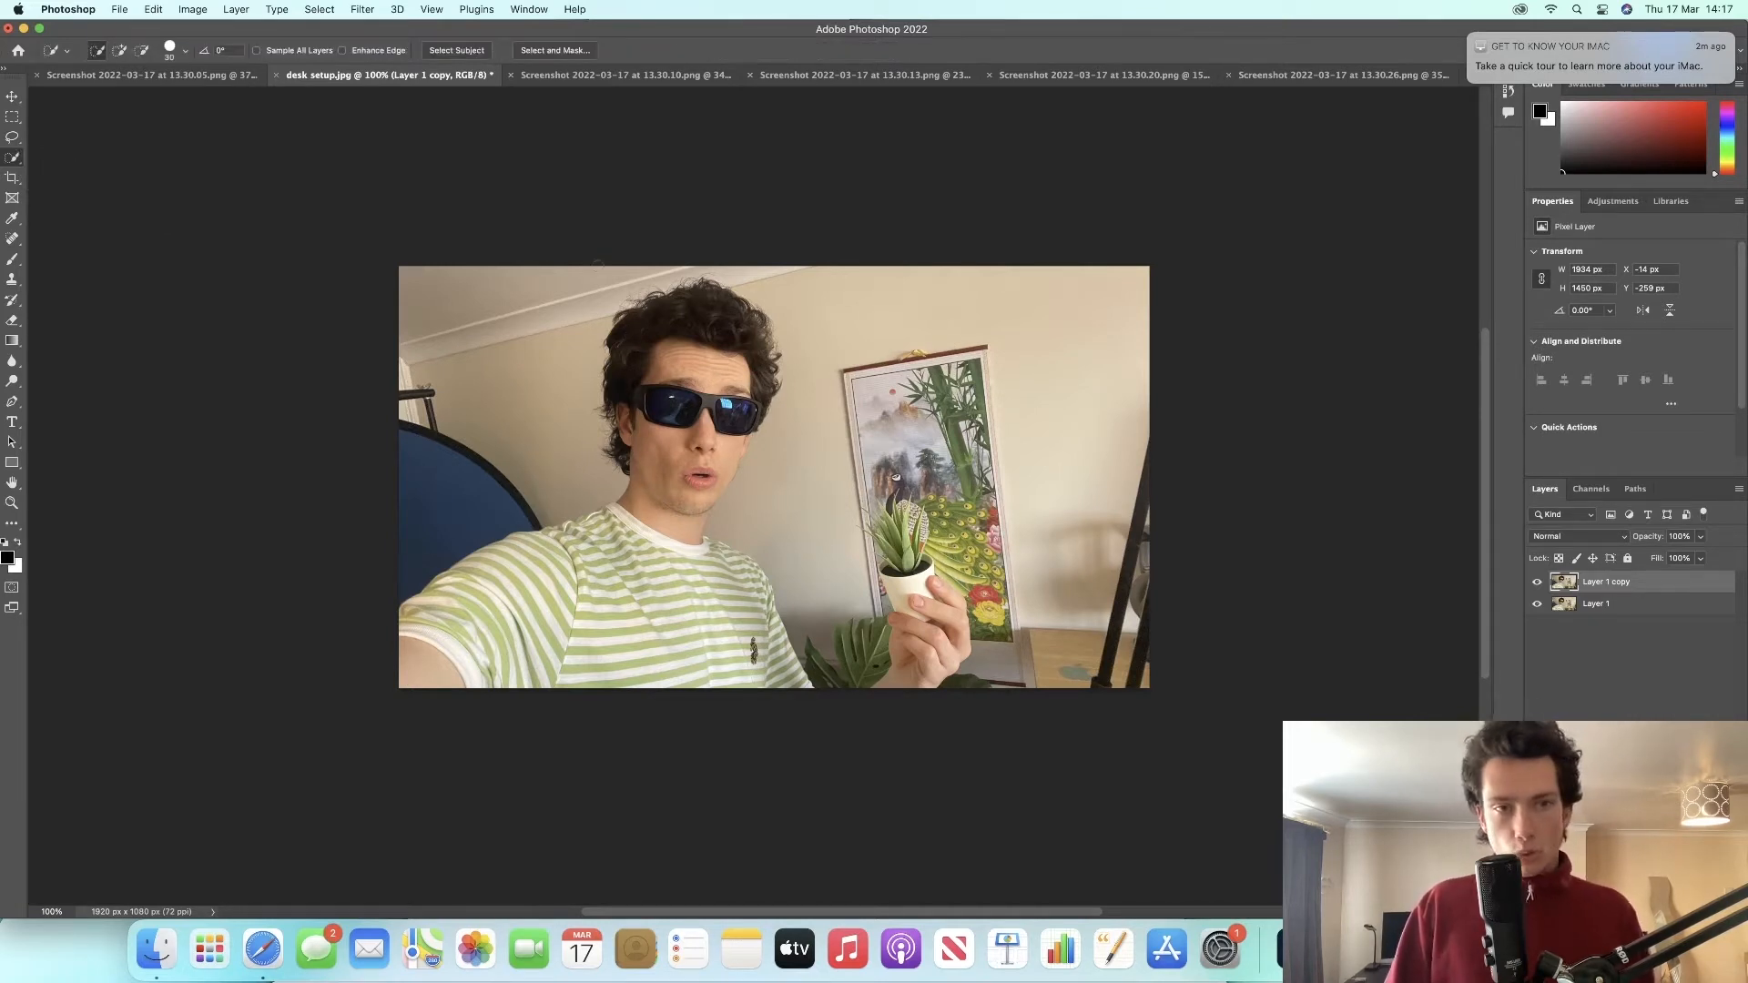
pyautogui.click(711, 308)
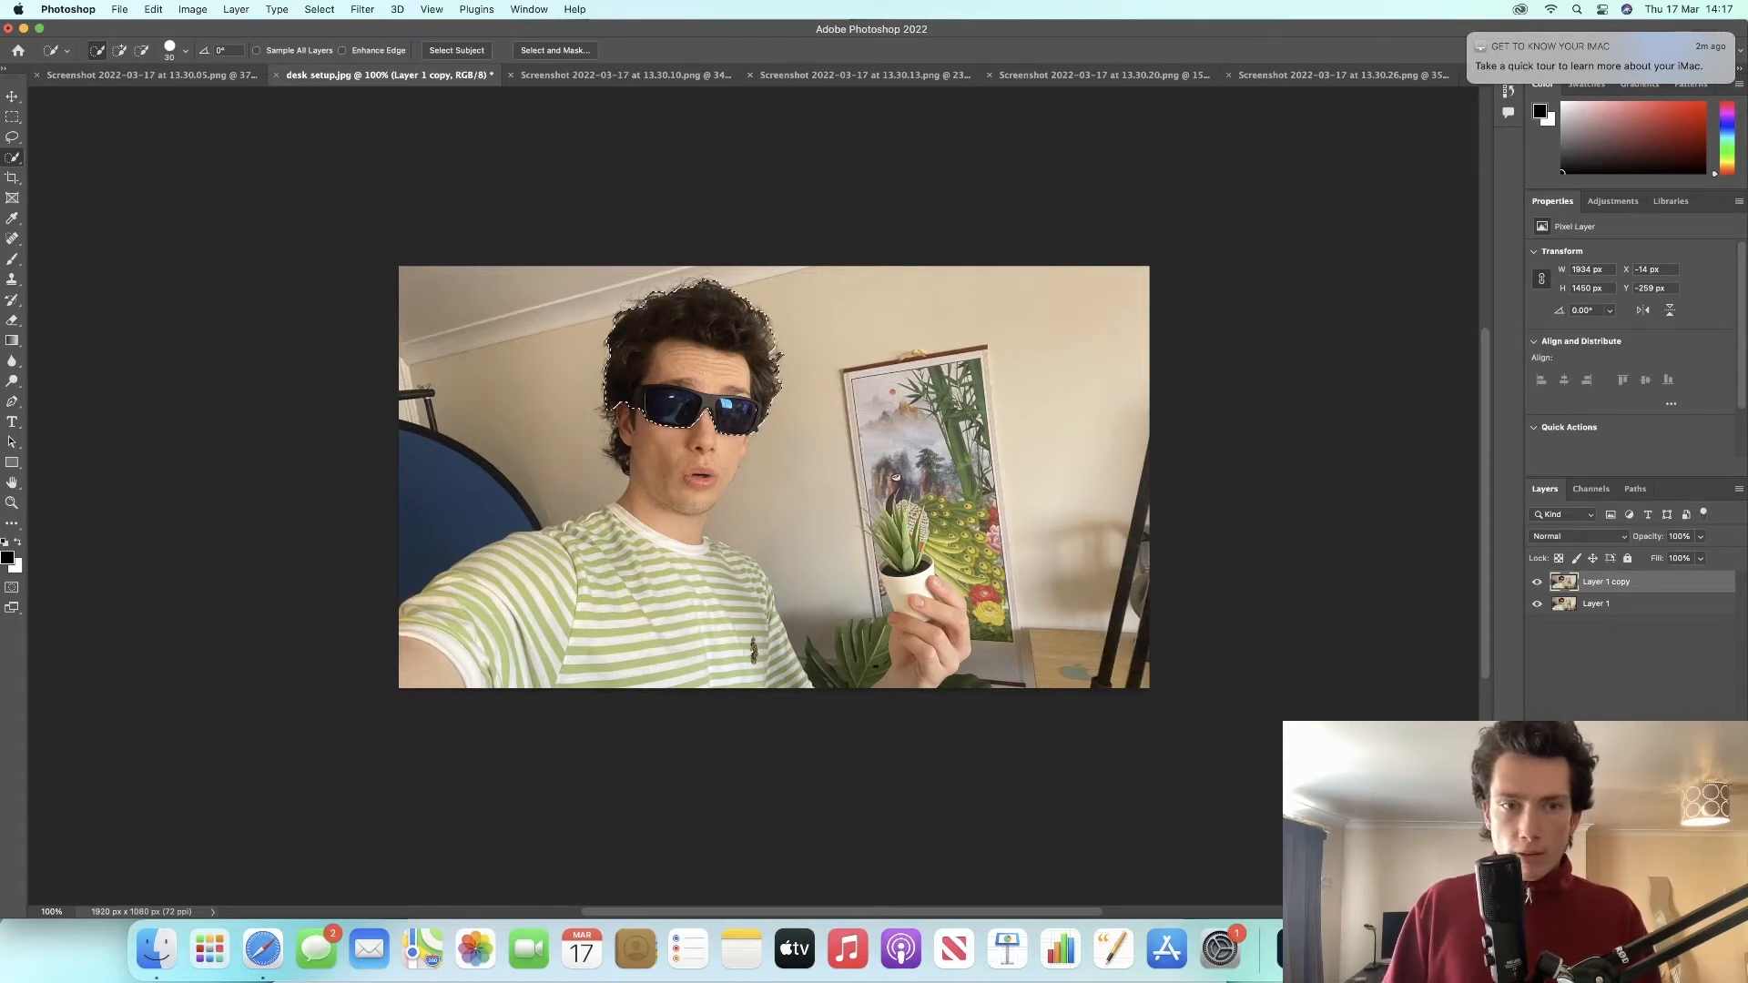
pyautogui.moveTo(690, 419); pyautogui.dragTo(724, 492)
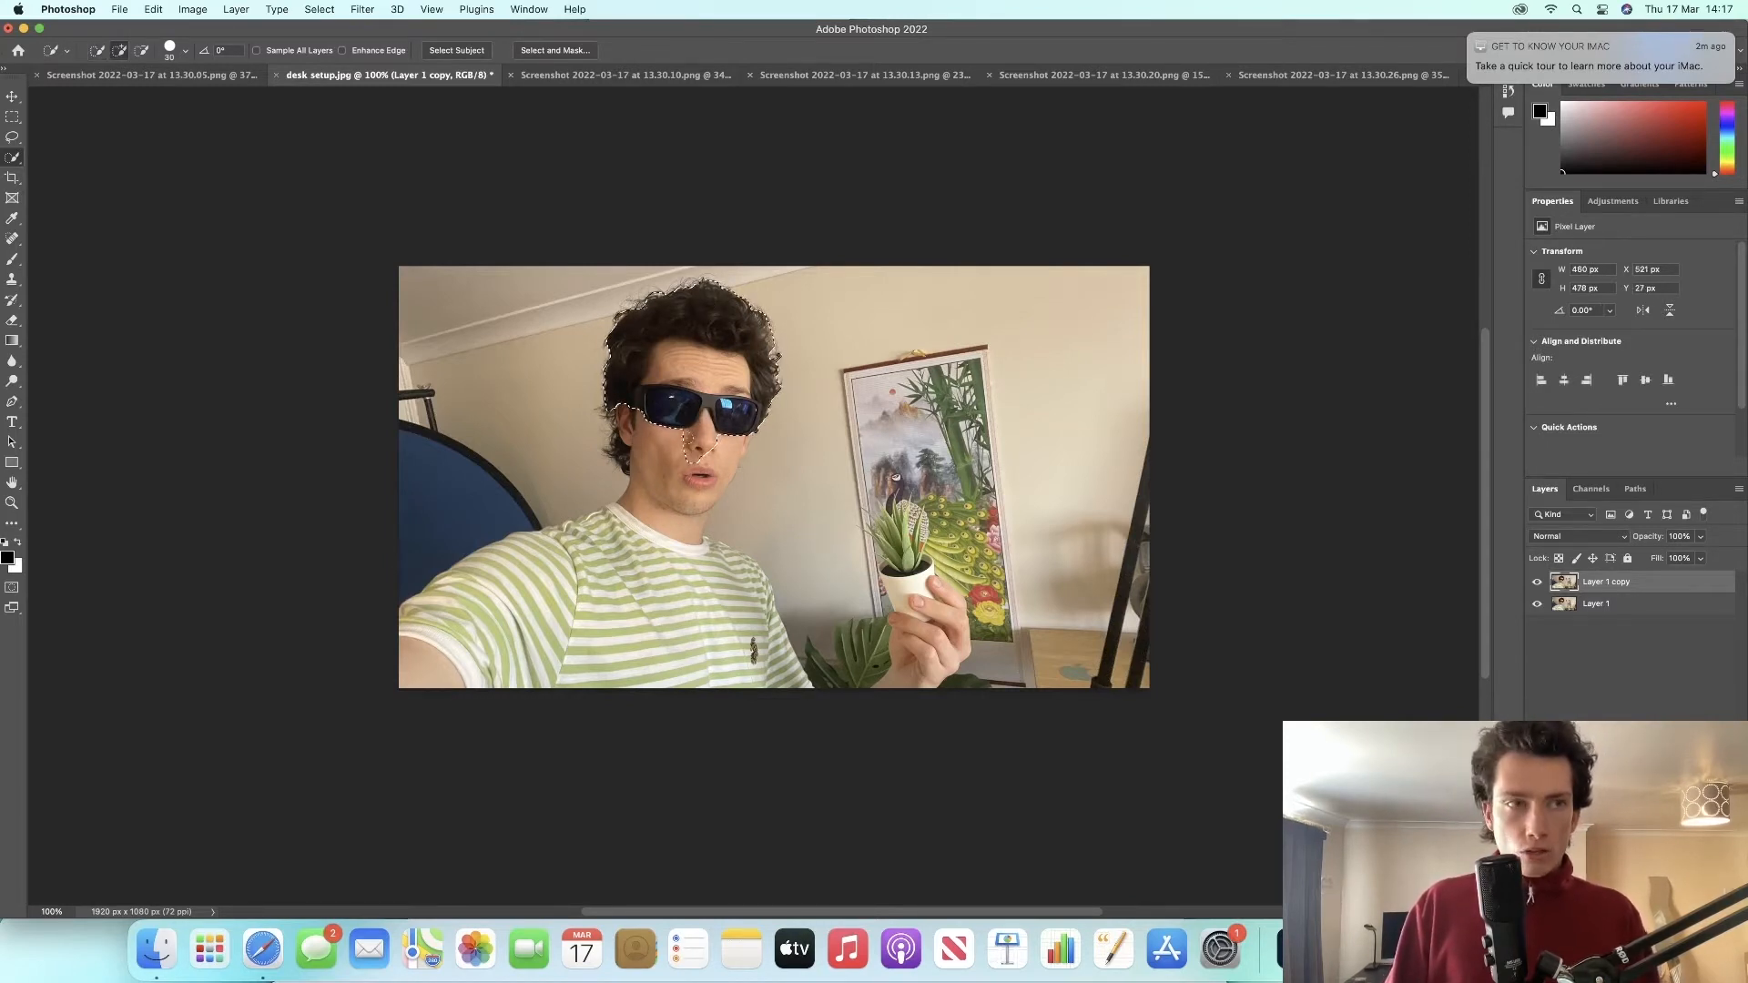
pyautogui.moveTo(596, 564)
pyautogui.mouseDown()
pyautogui.moveTo(510, 560)
pyautogui.moveTo(464, 578)
pyautogui.moveTo(427, 665)
pyautogui.mouseUp()
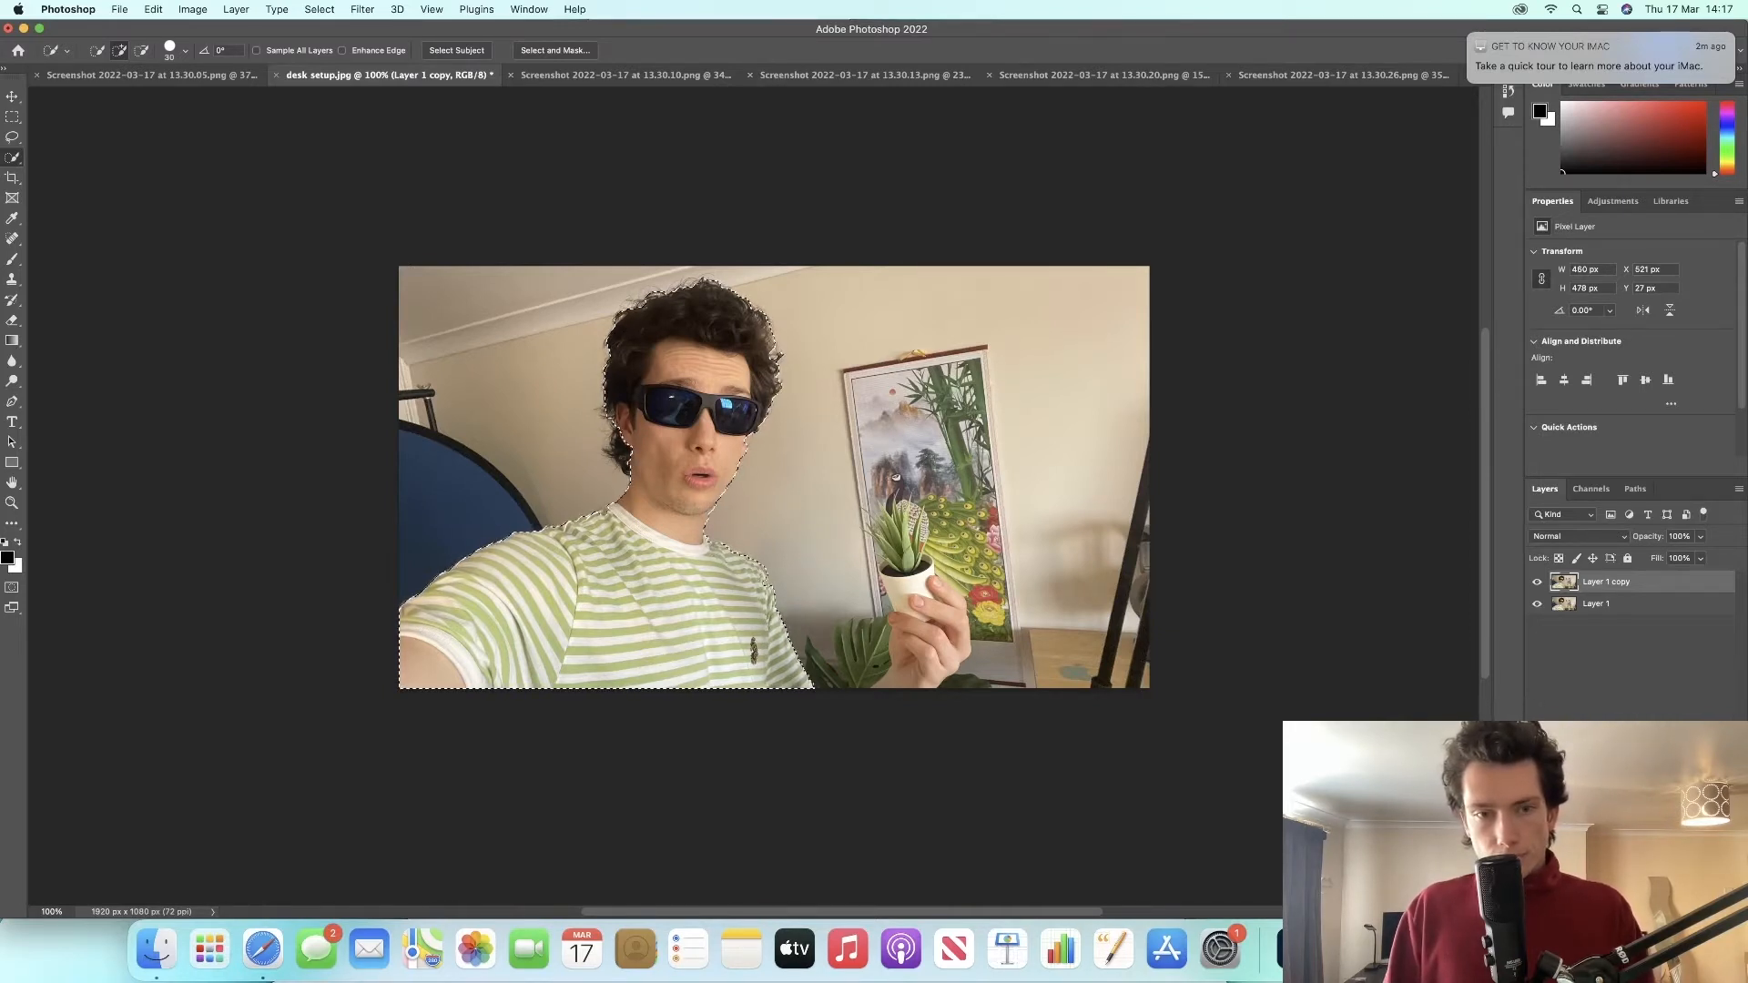
# Step: Reduce the brush size to 11 px and add the neck, hand and plant to the selection
pyautogui.click(184, 52)
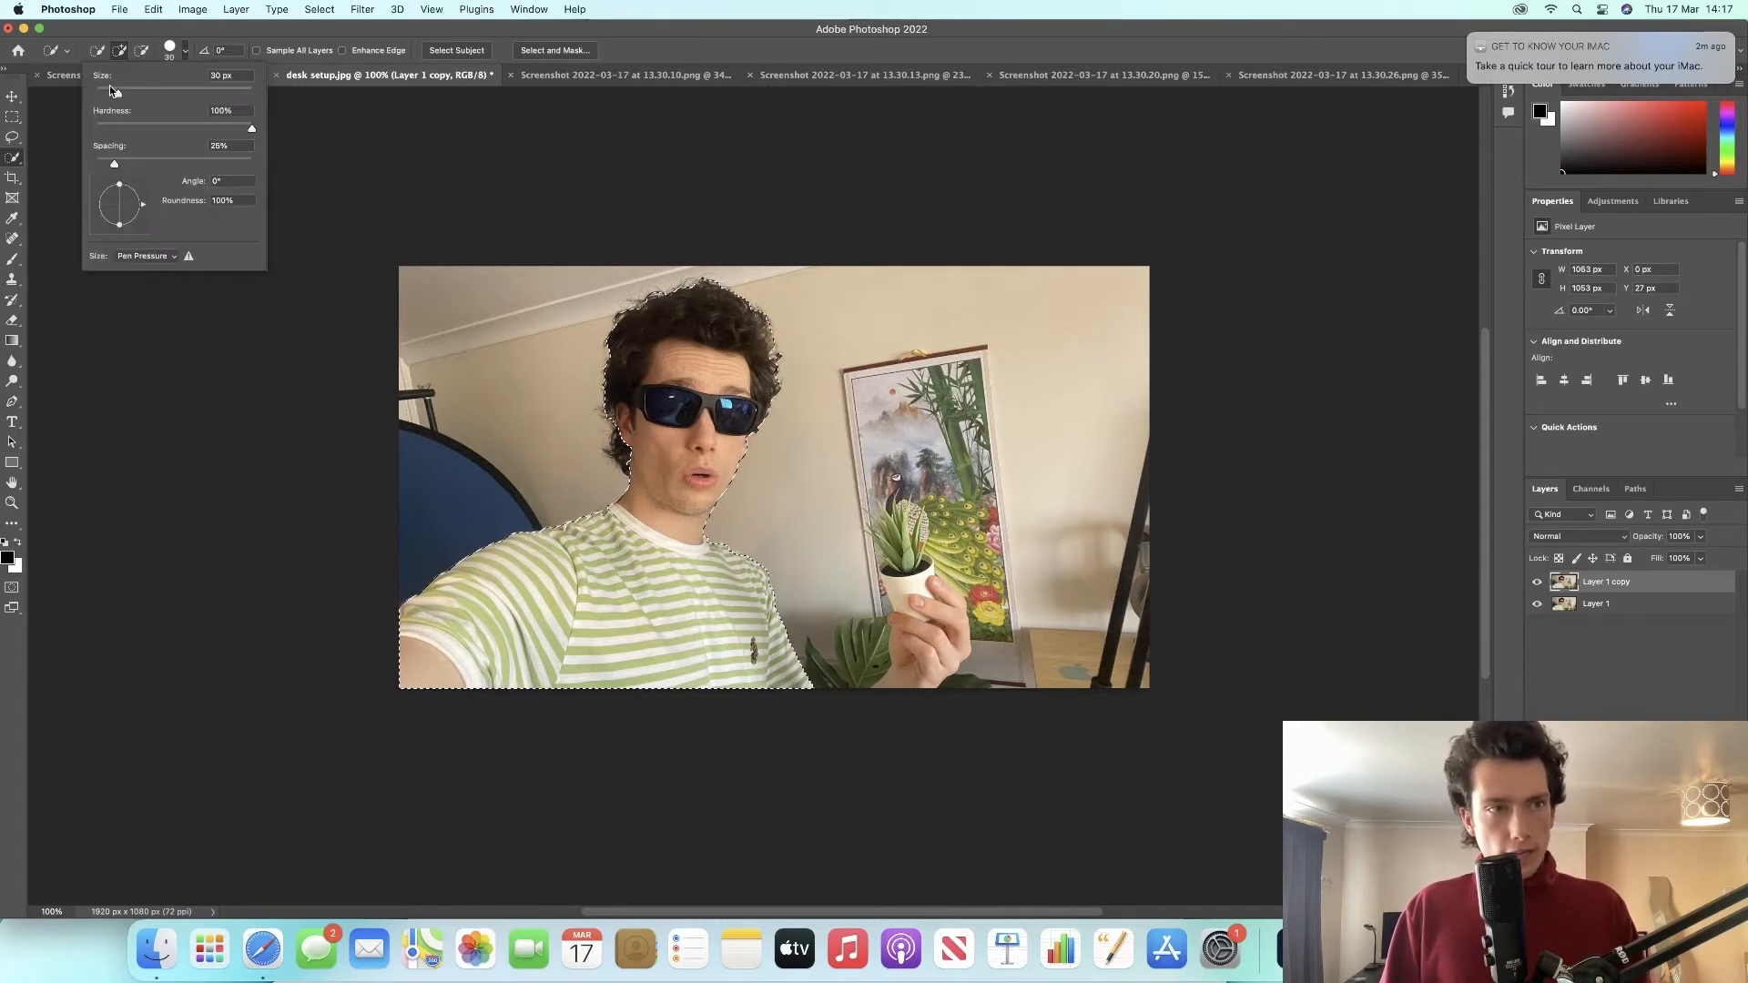
pyautogui.moveTo(109, 84); pyautogui.dragTo(108, 95)
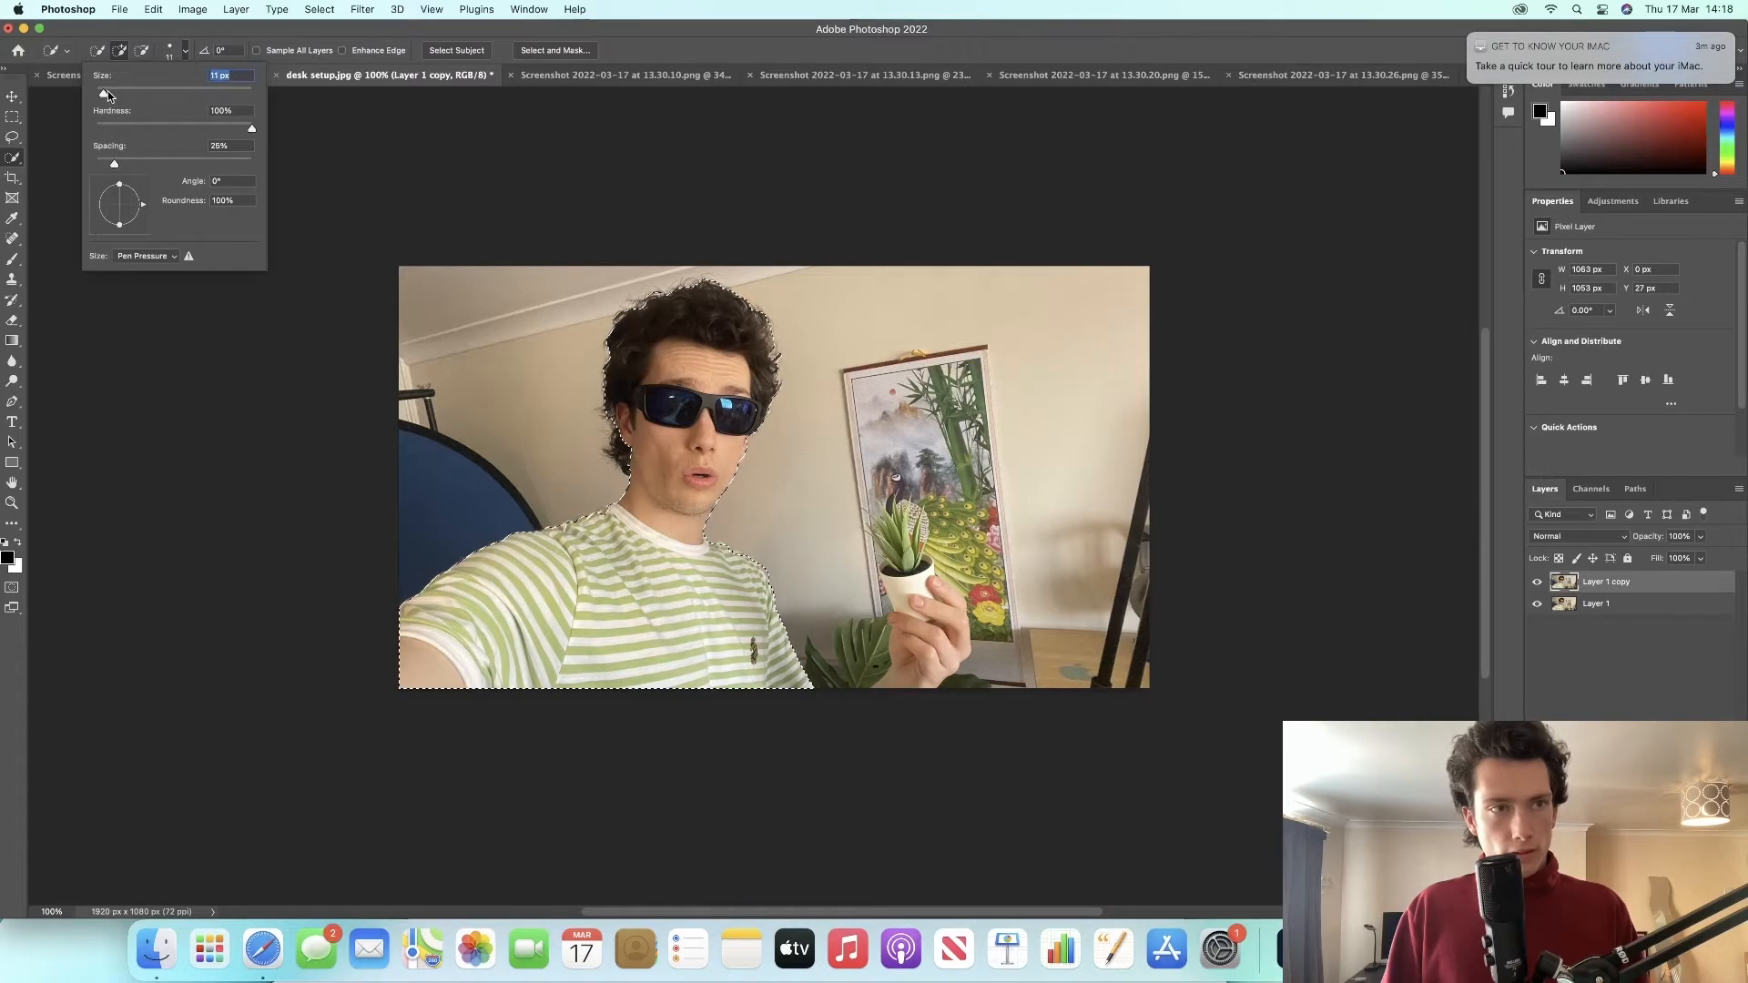
pyautogui.click(697, 595)
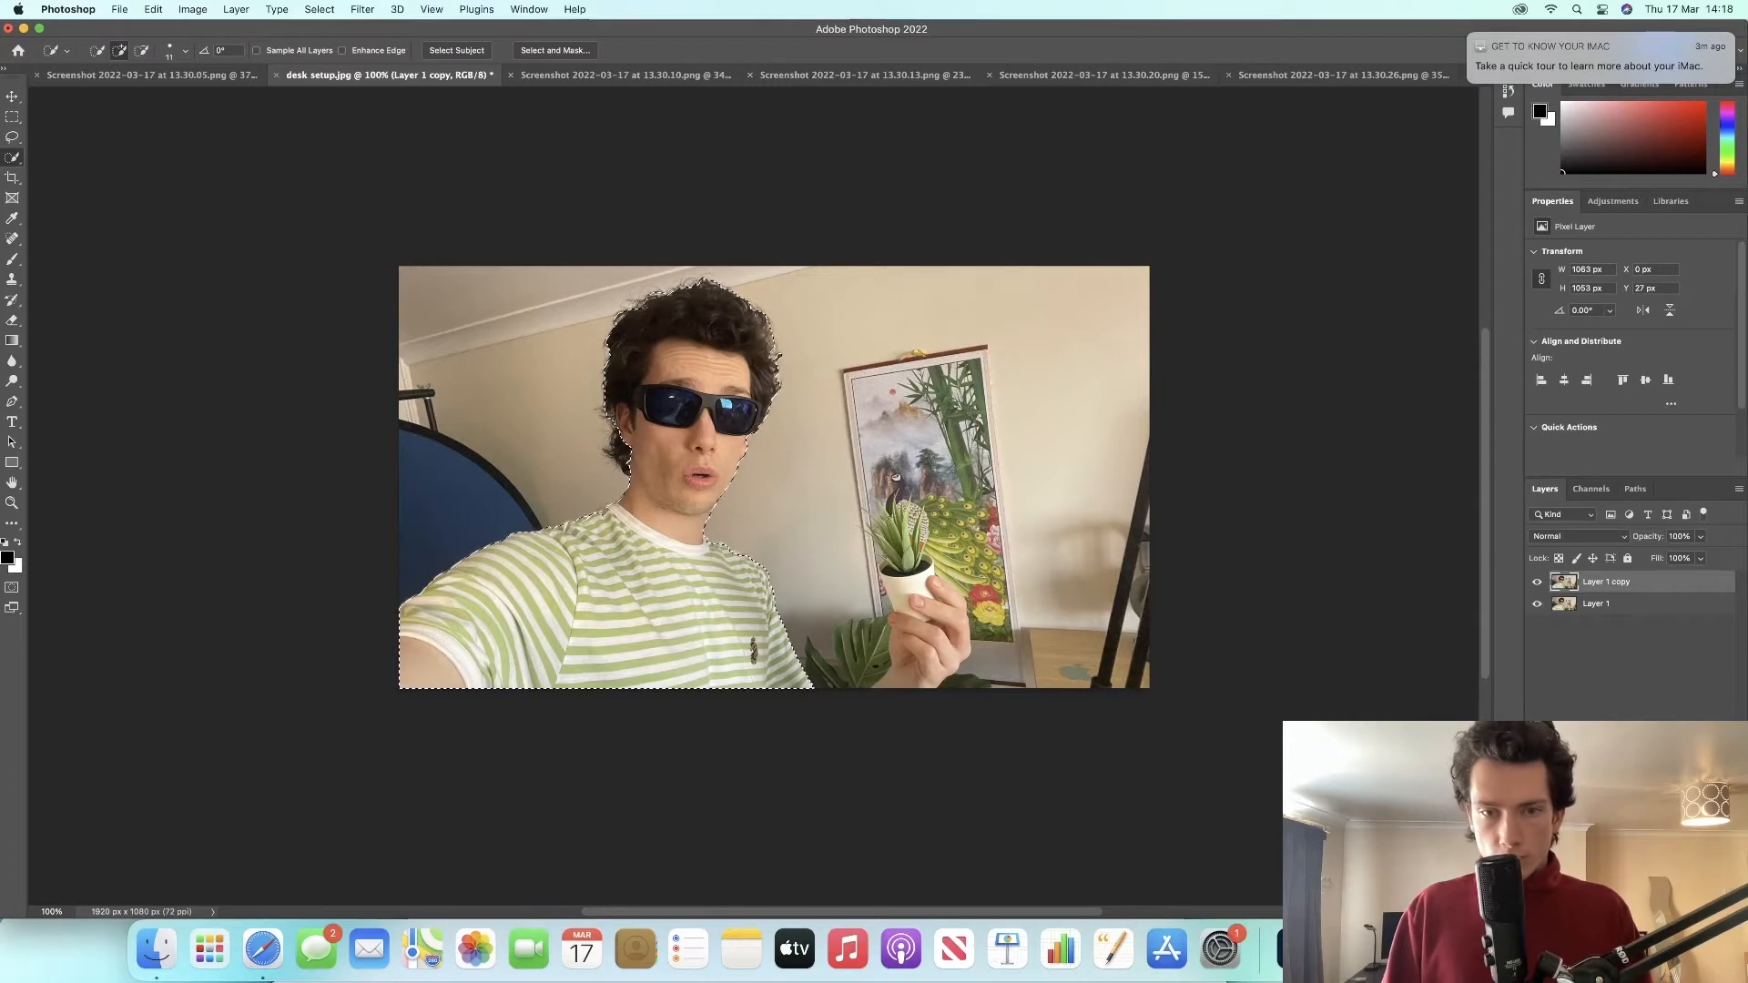
pyautogui.moveTo(921, 596)
pyautogui.mouseDown()
pyautogui.moveTo(946, 669)
pyautogui.moveTo(928, 678)
pyautogui.moveTo(938, 628)
pyautogui.mouseUp()
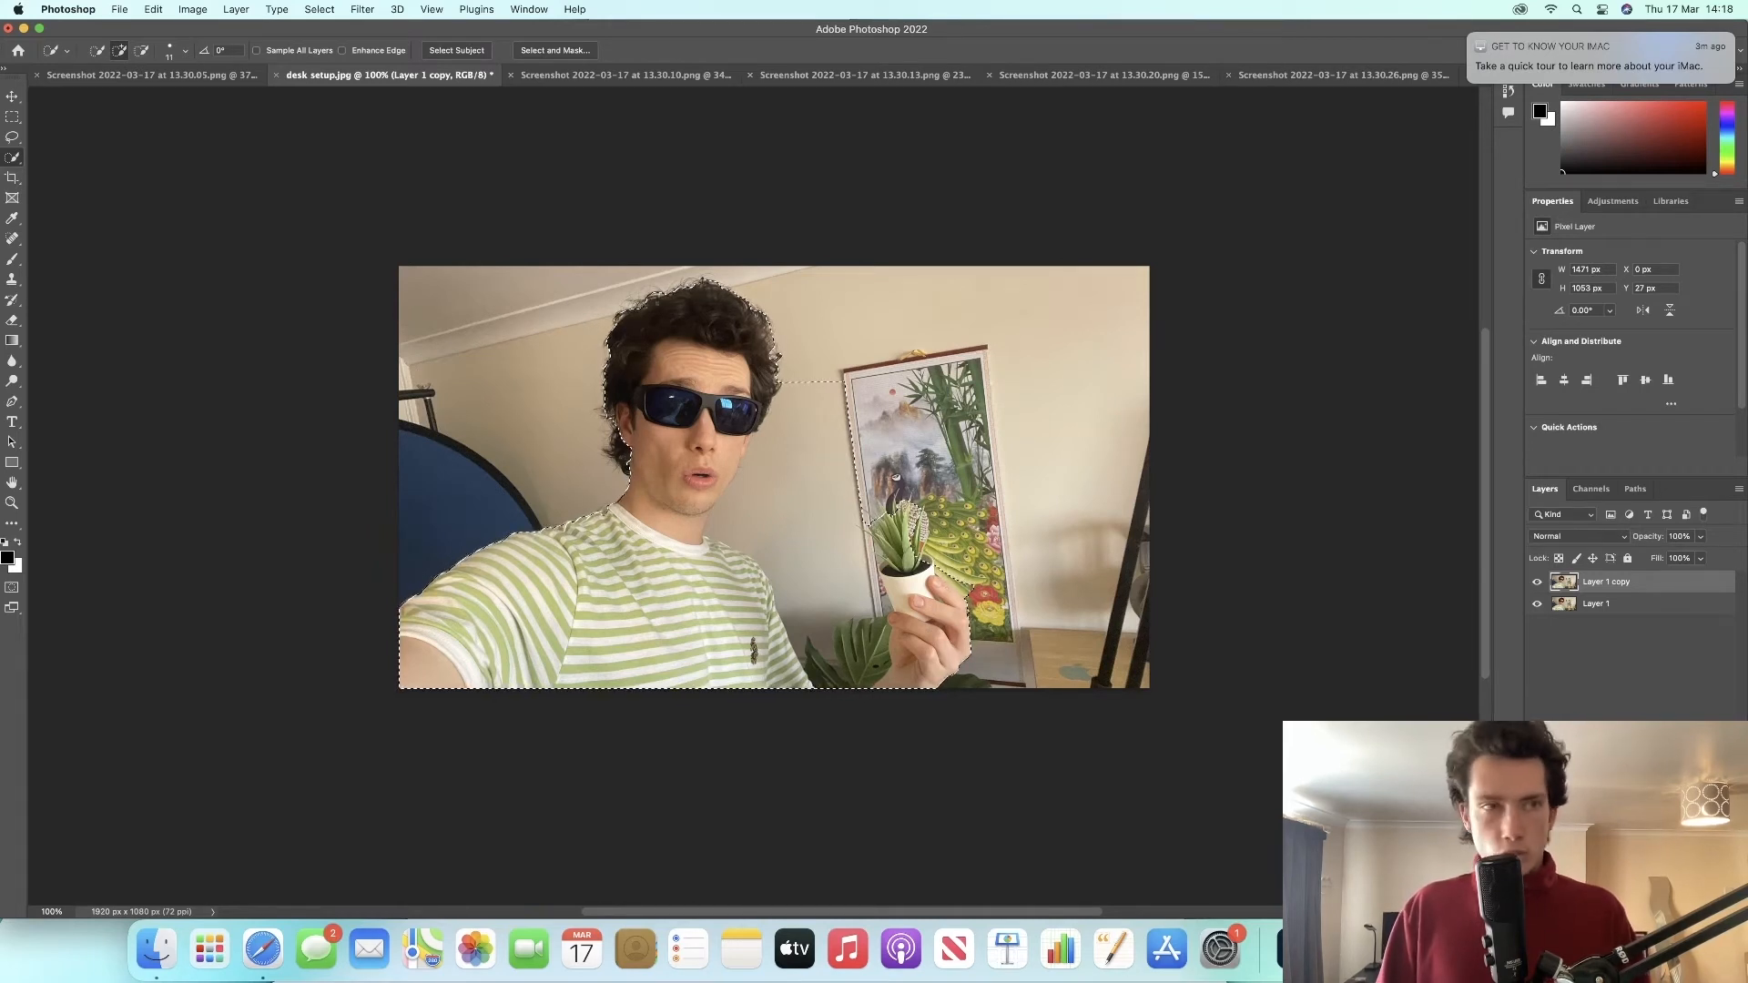
# Step: Switch to subtract mode and remove the wall area beside the painting from the selection
pyautogui.click(185, 53)
pyautogui.click(374, 105)
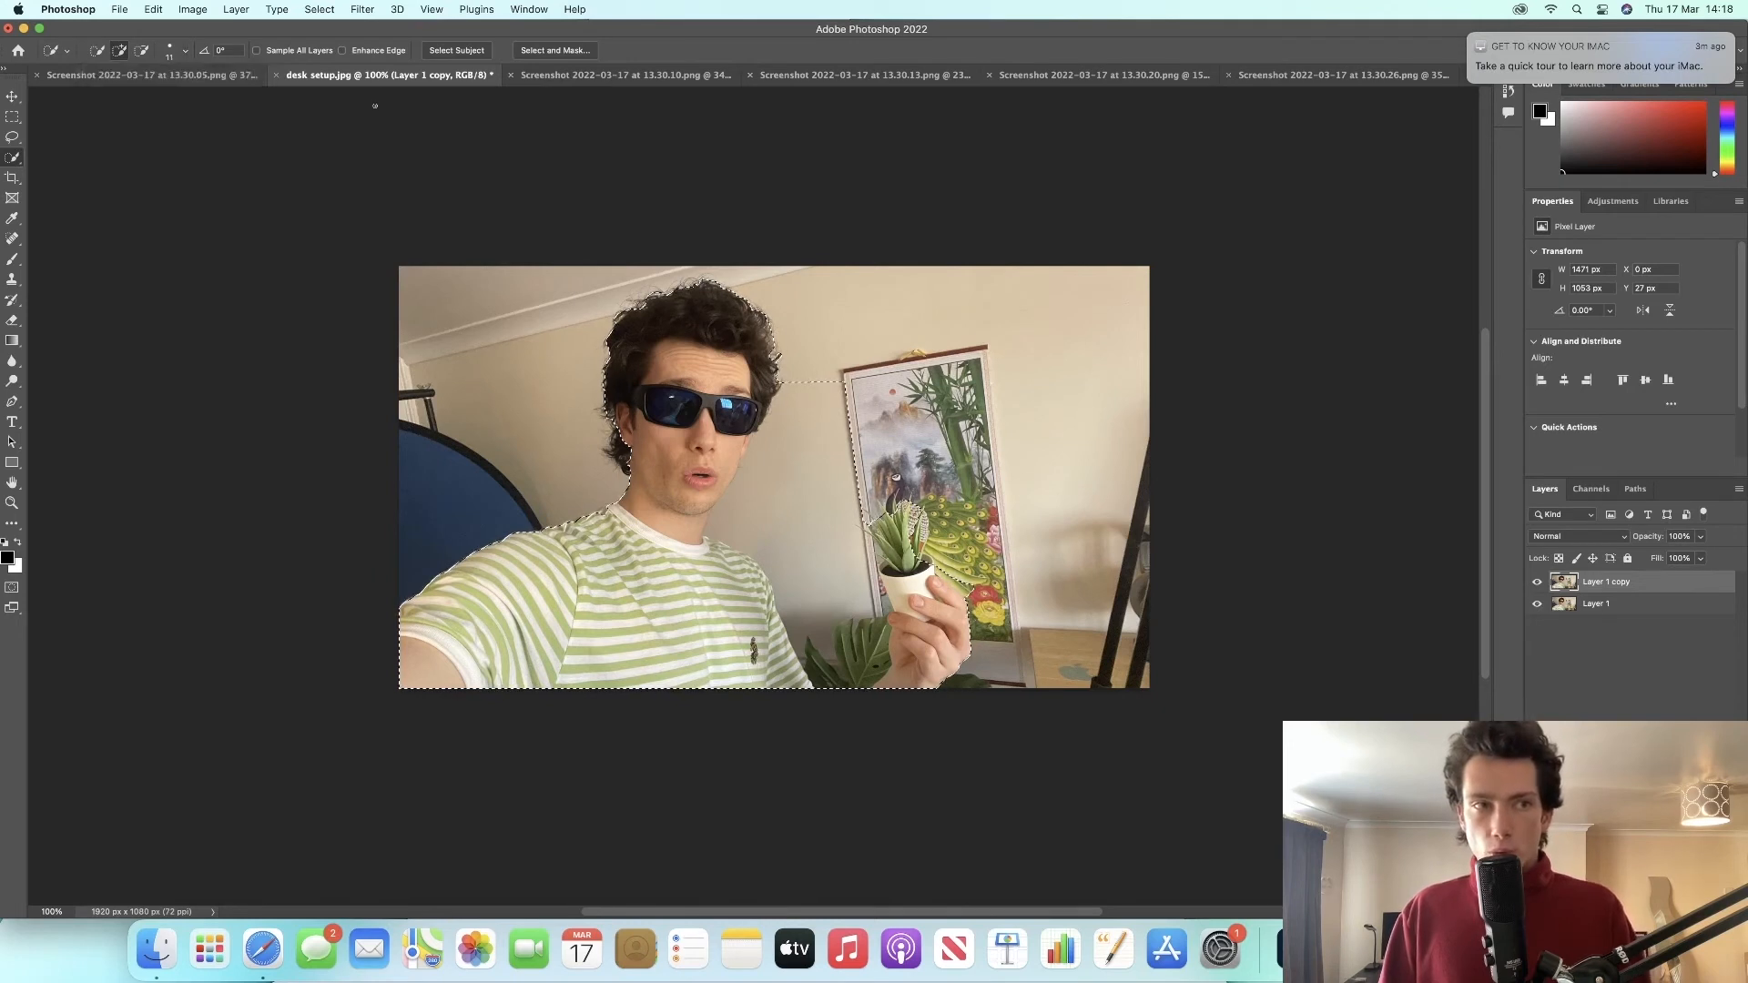
pyautogui.click(141, 50)
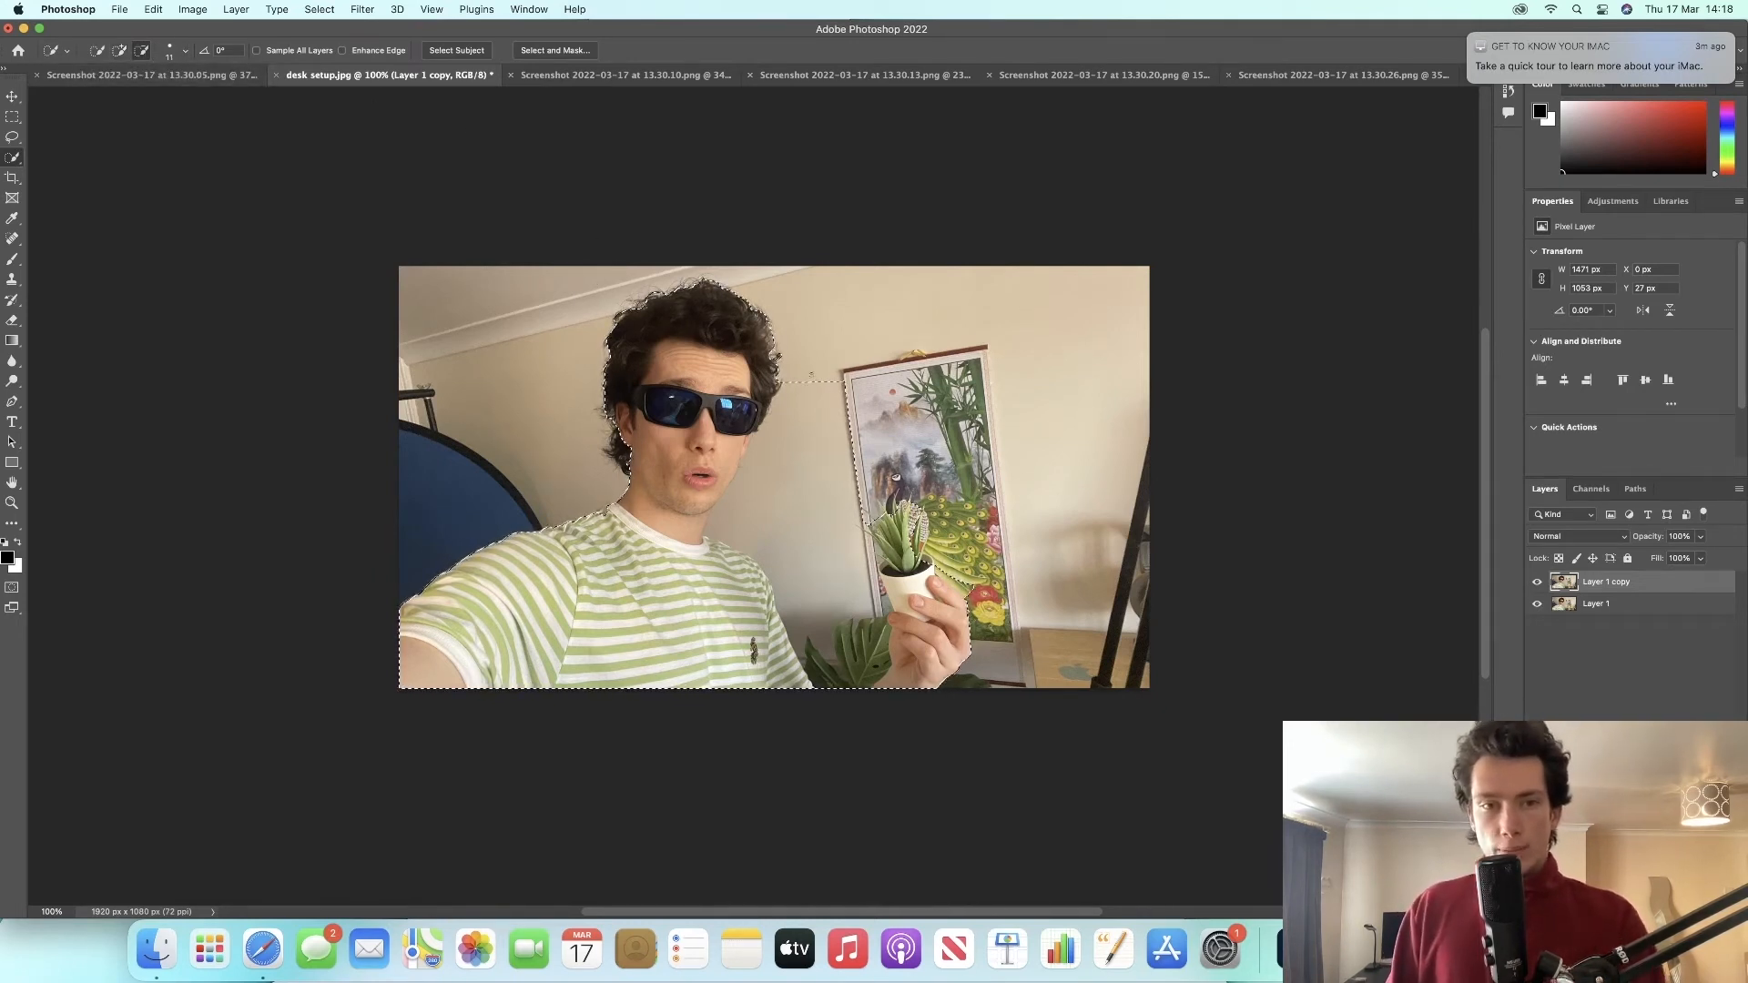
pyautogui.click(186, 52)
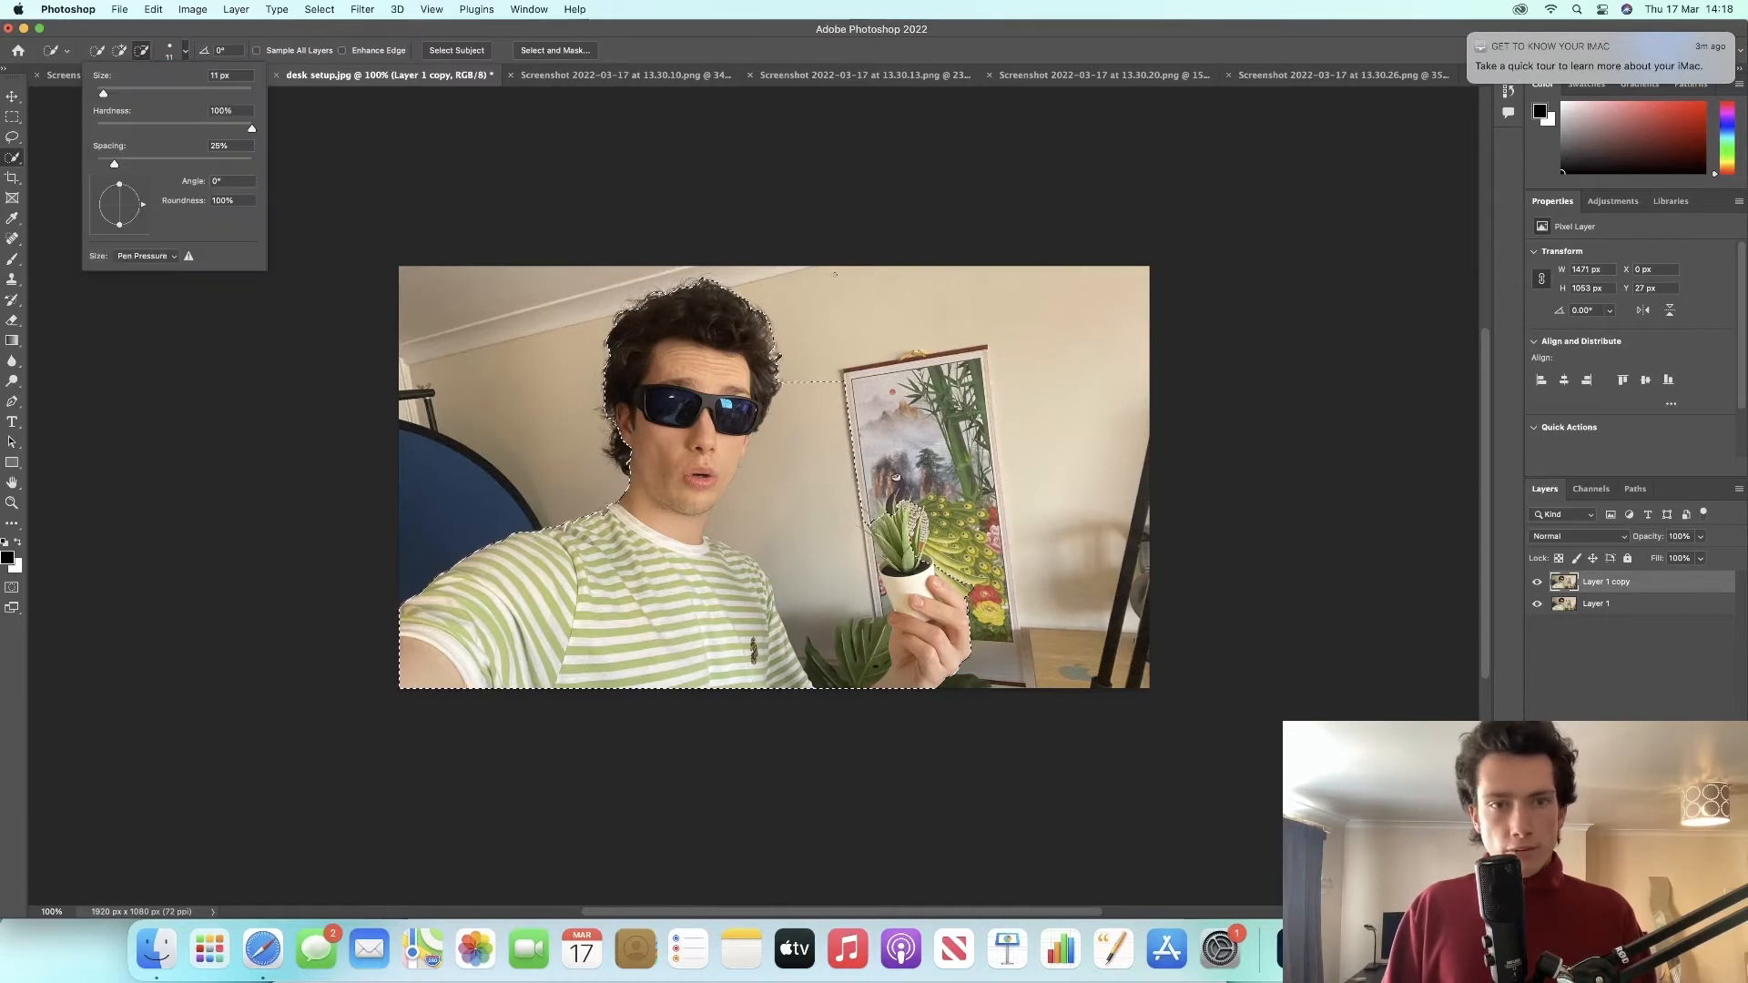
pyautogui.click(830, 364)
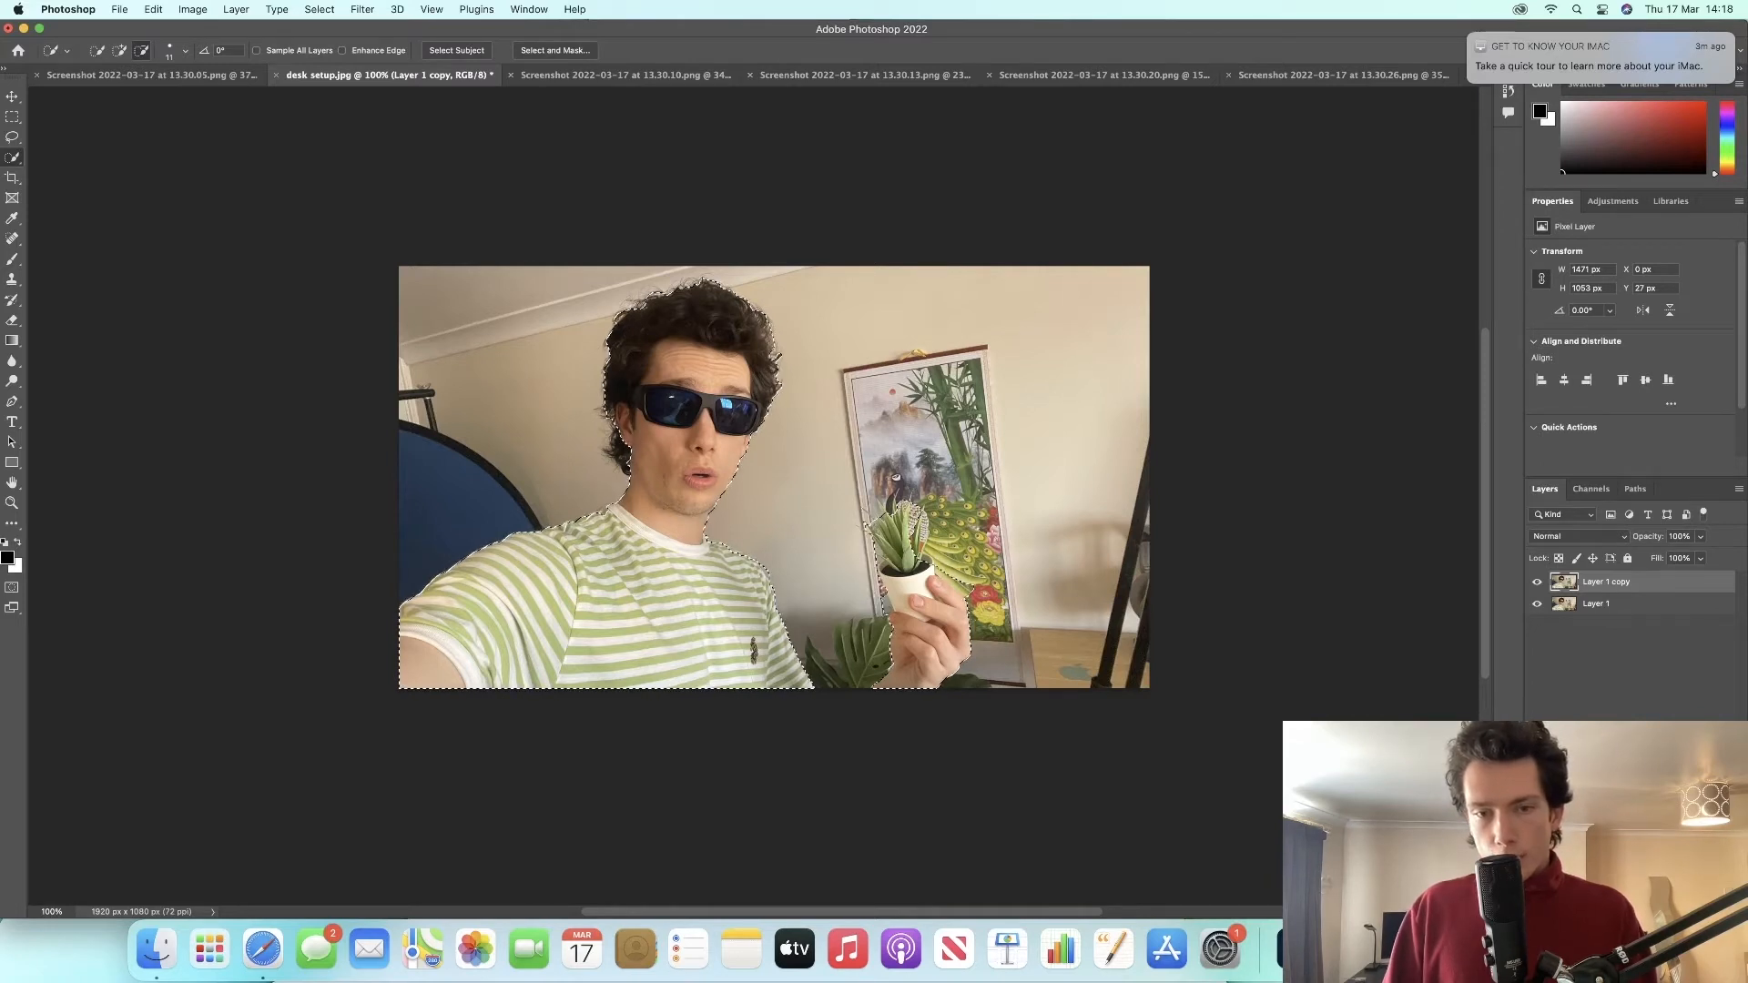
# Step: Switch the Quick Selection brush back to add mode and make the brush smaller
pyautogui.scroll(-2, 774, 467)
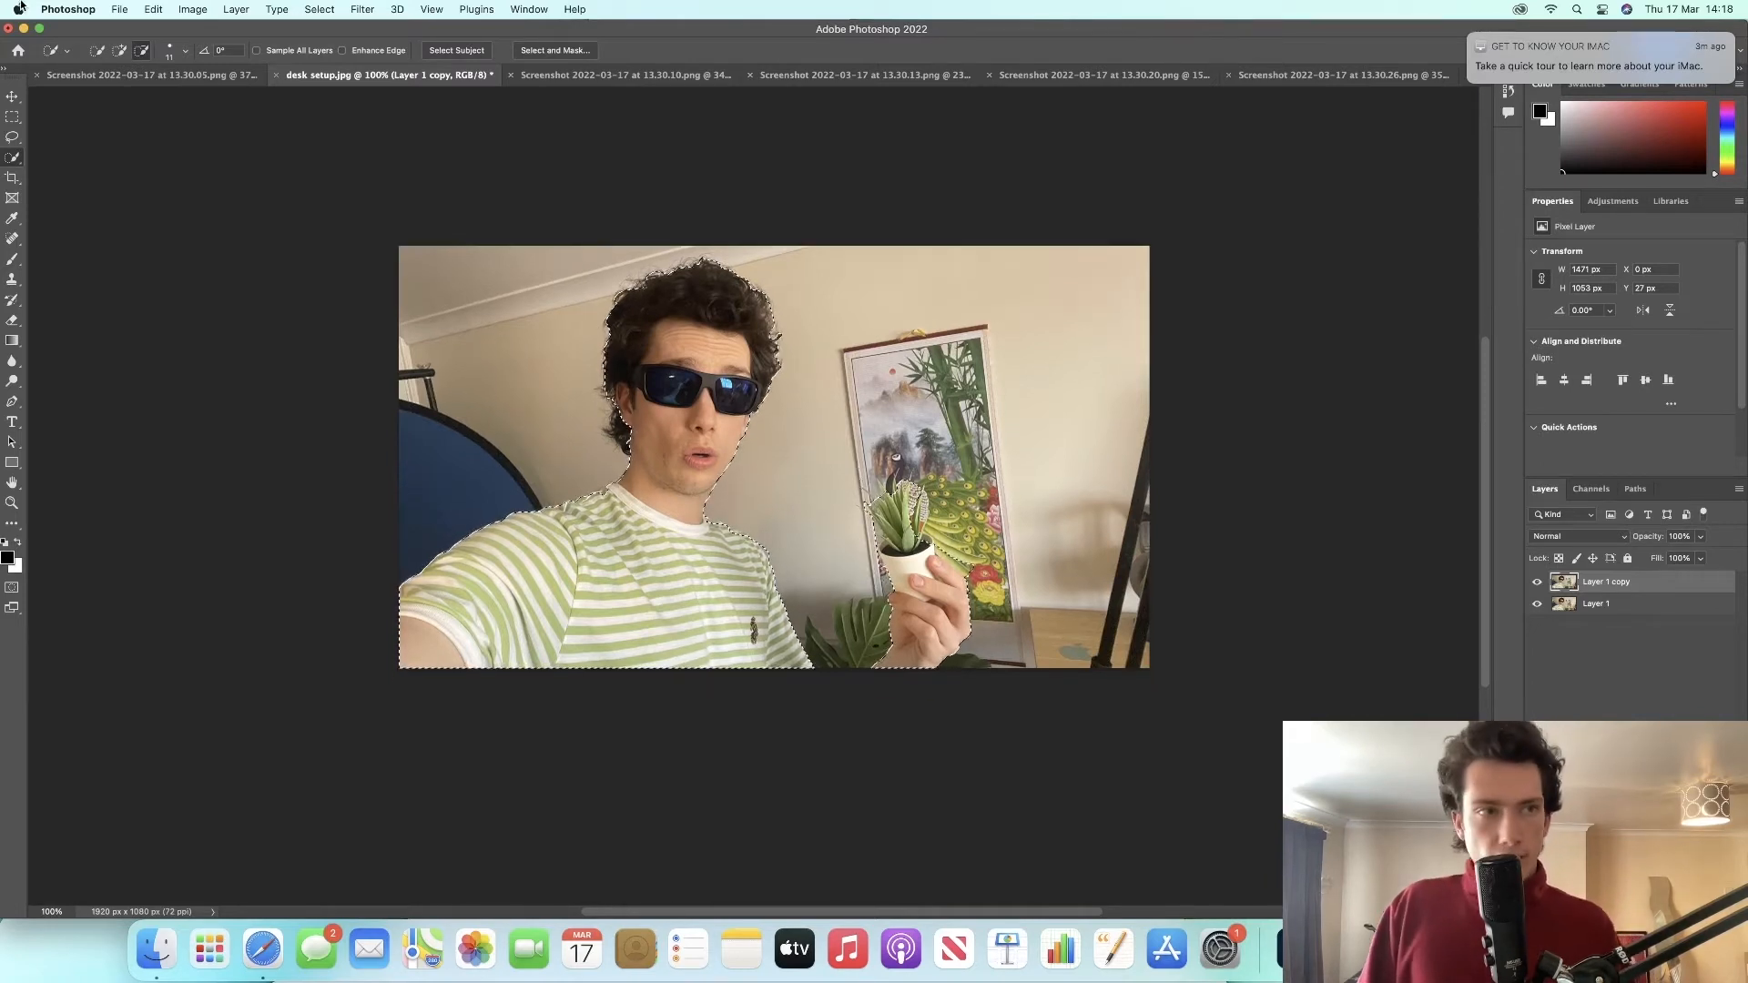
pyautogui.click(119, 50)
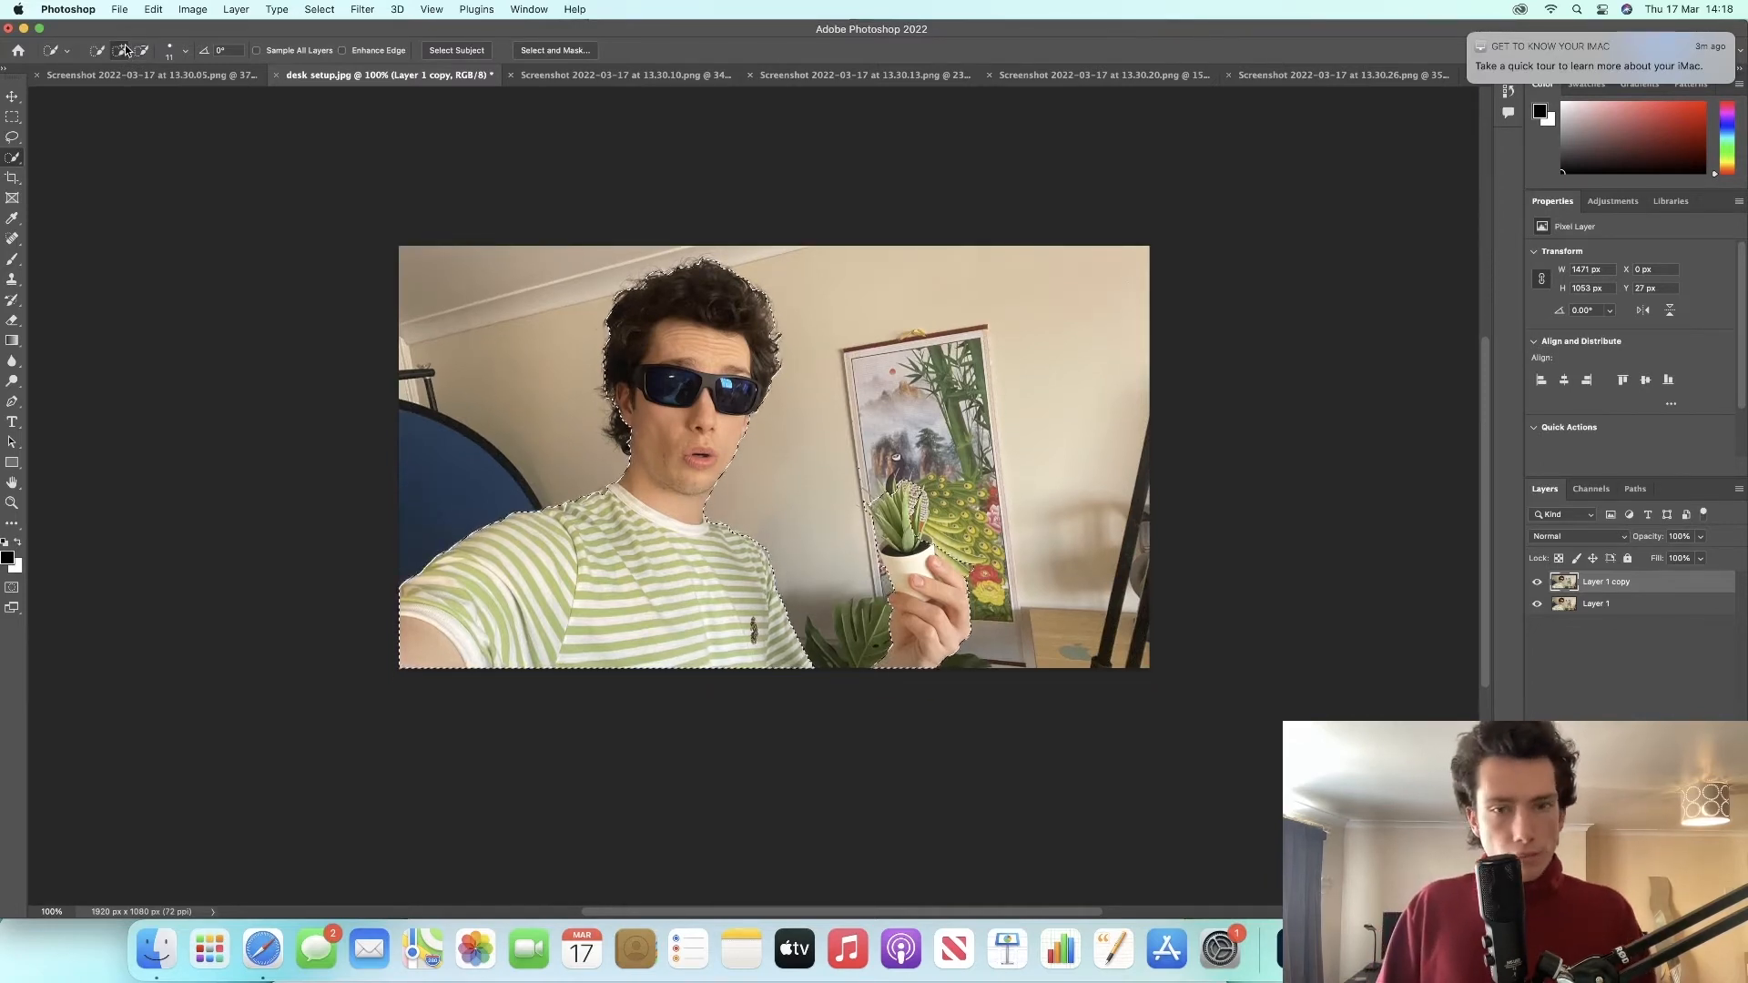
pyautogui.click(185, 53)
pyautogui.moveTo(103, 92); pyautogui.dragTo(100, 93)
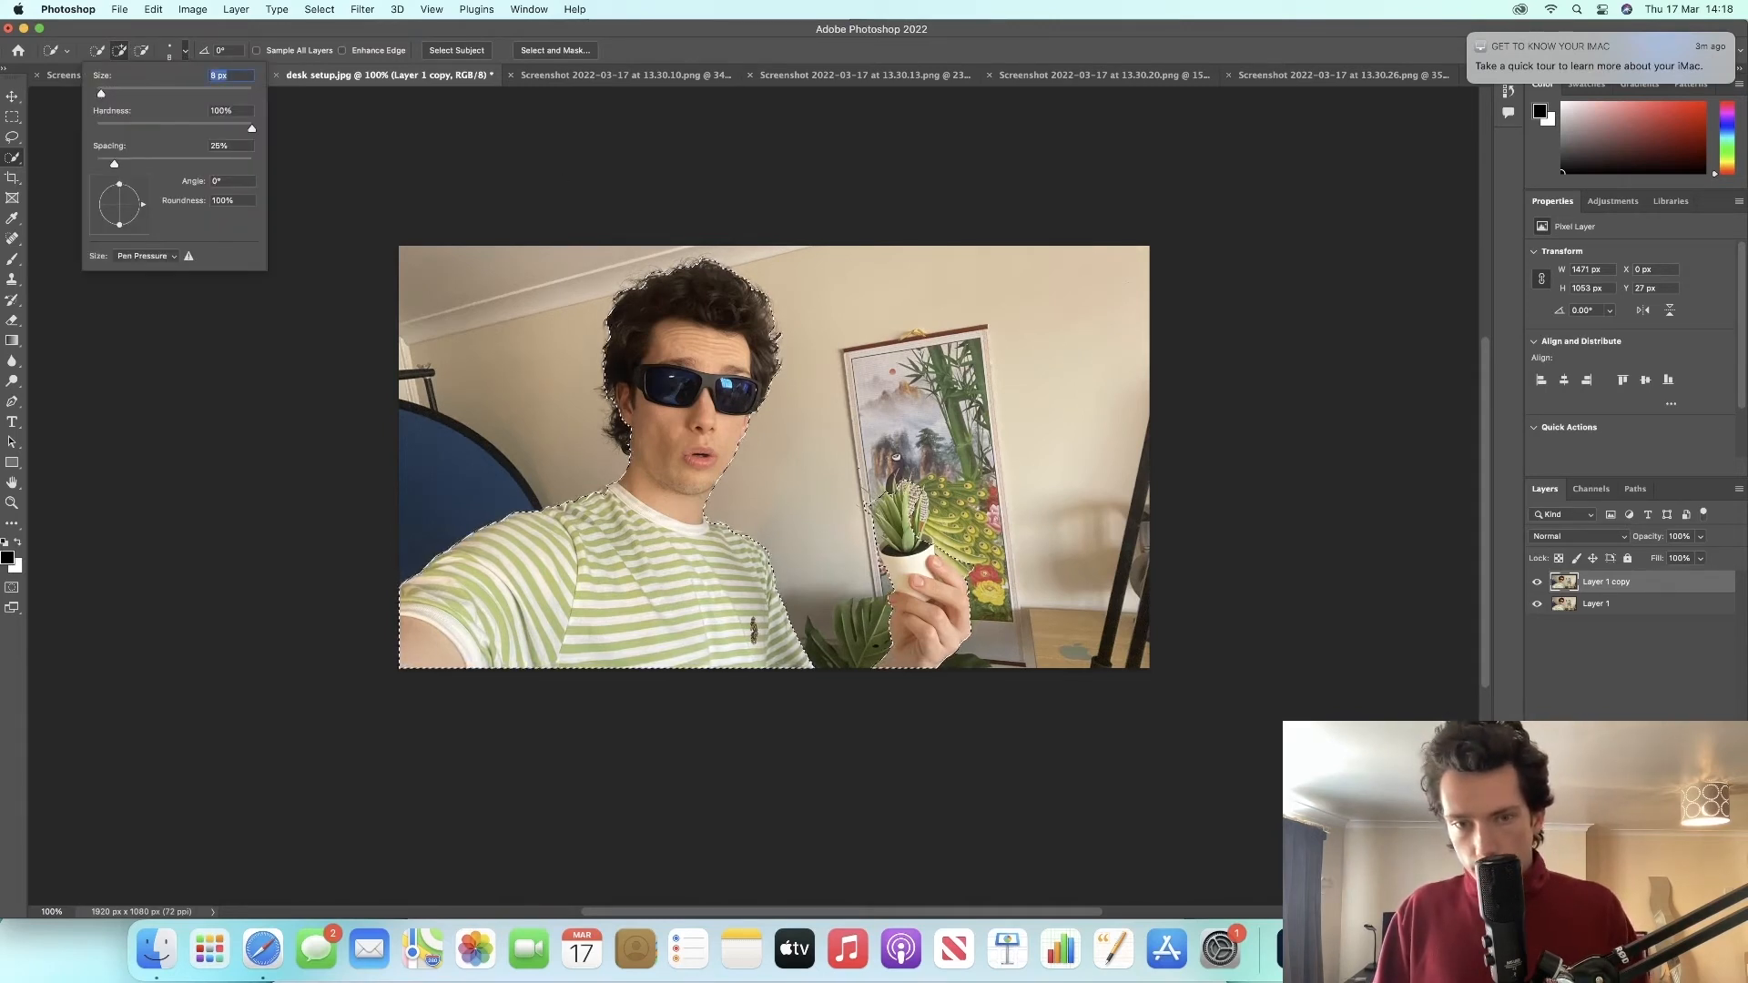
pyautogui.press('Return')
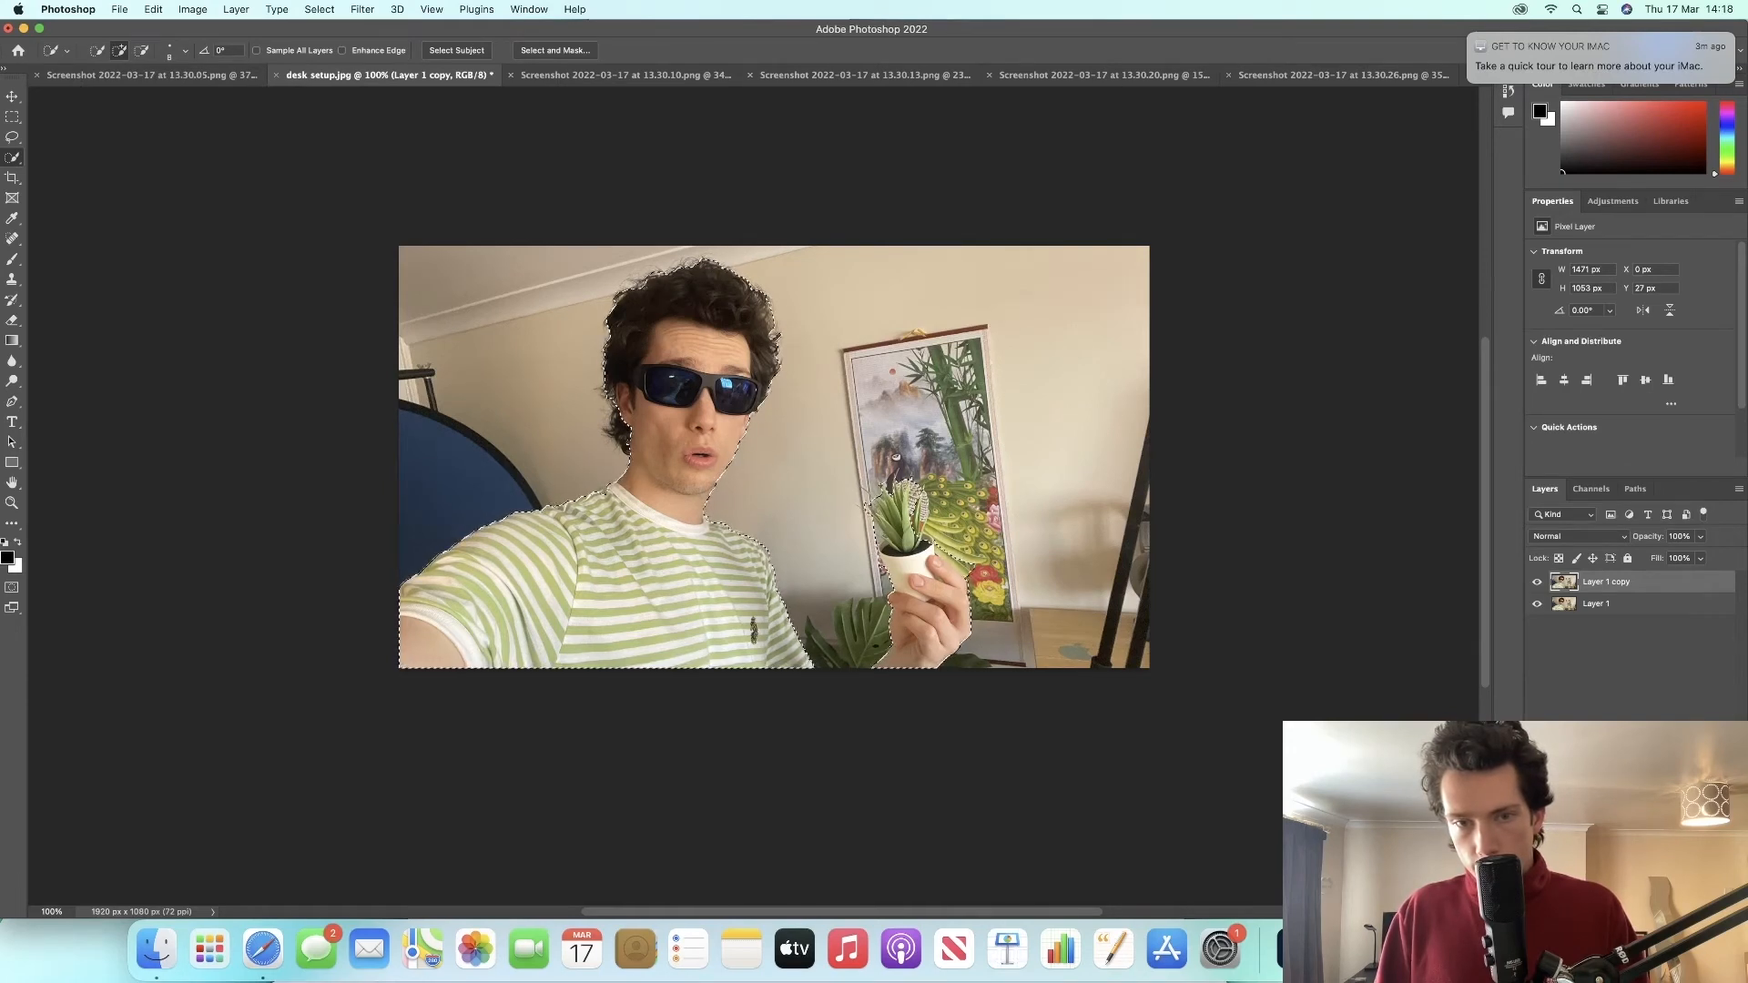
# Step: Subtract the stray area near the plant with a smaller brush, then return to add mode
pyautogui.click(144, 52)
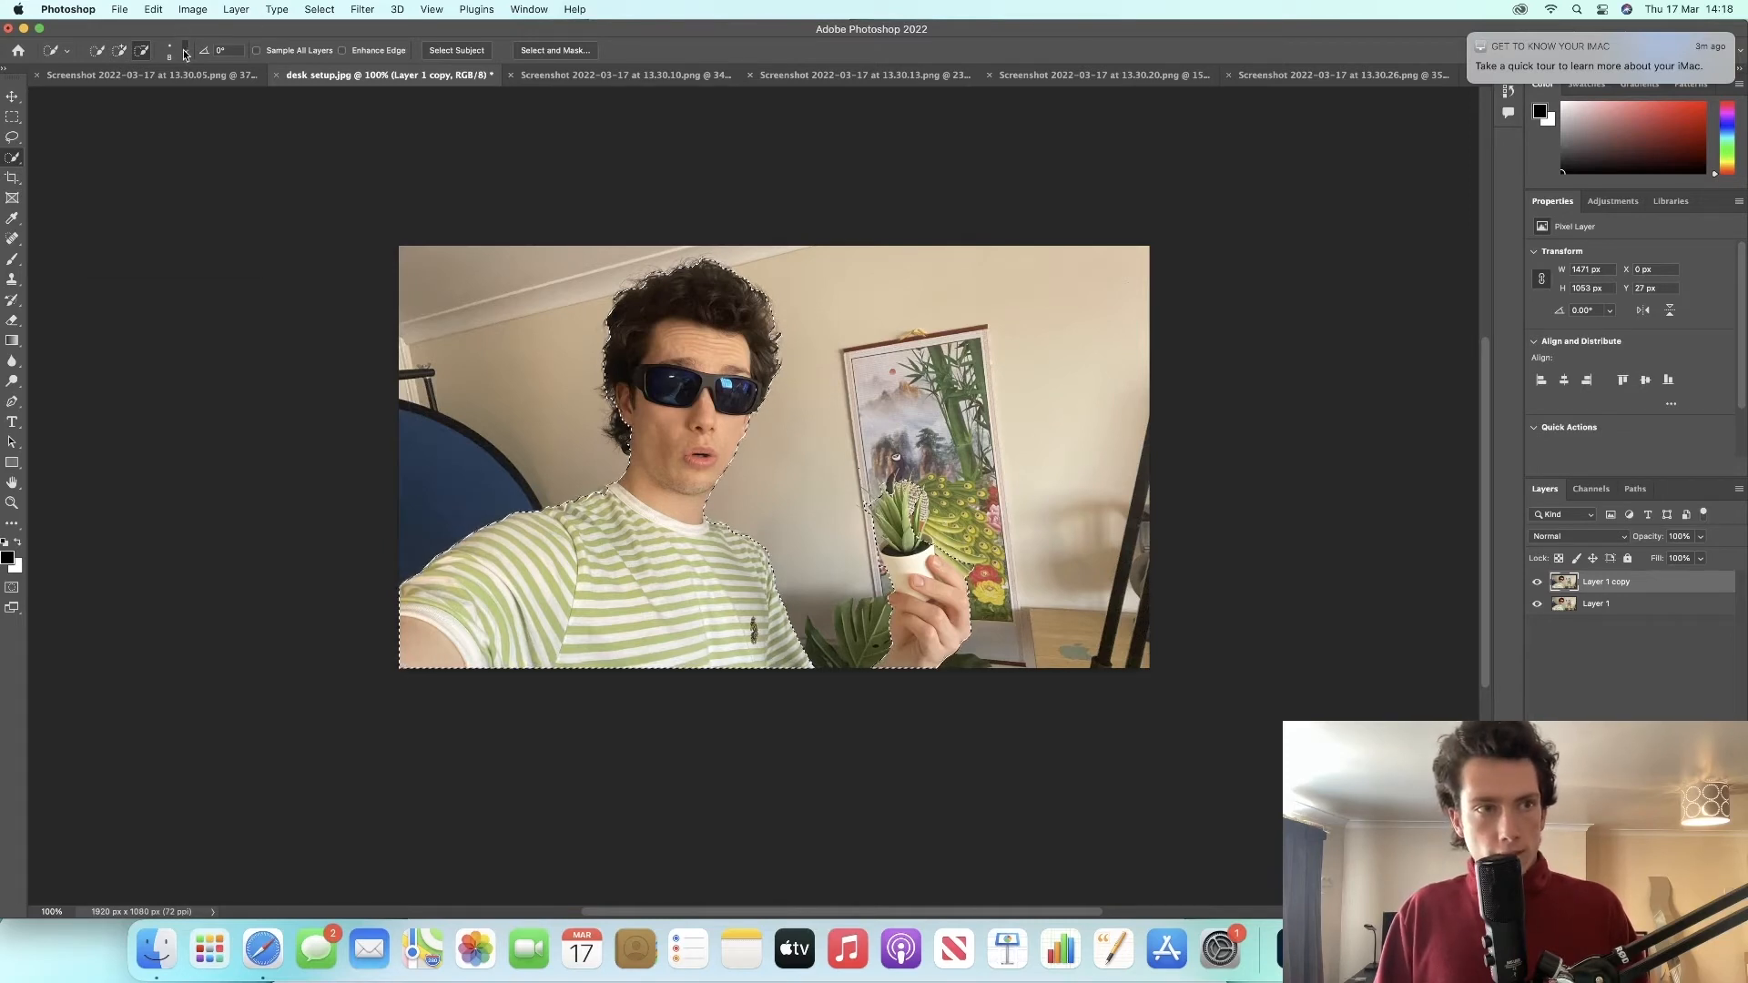
pyautogui.click(185, 52)
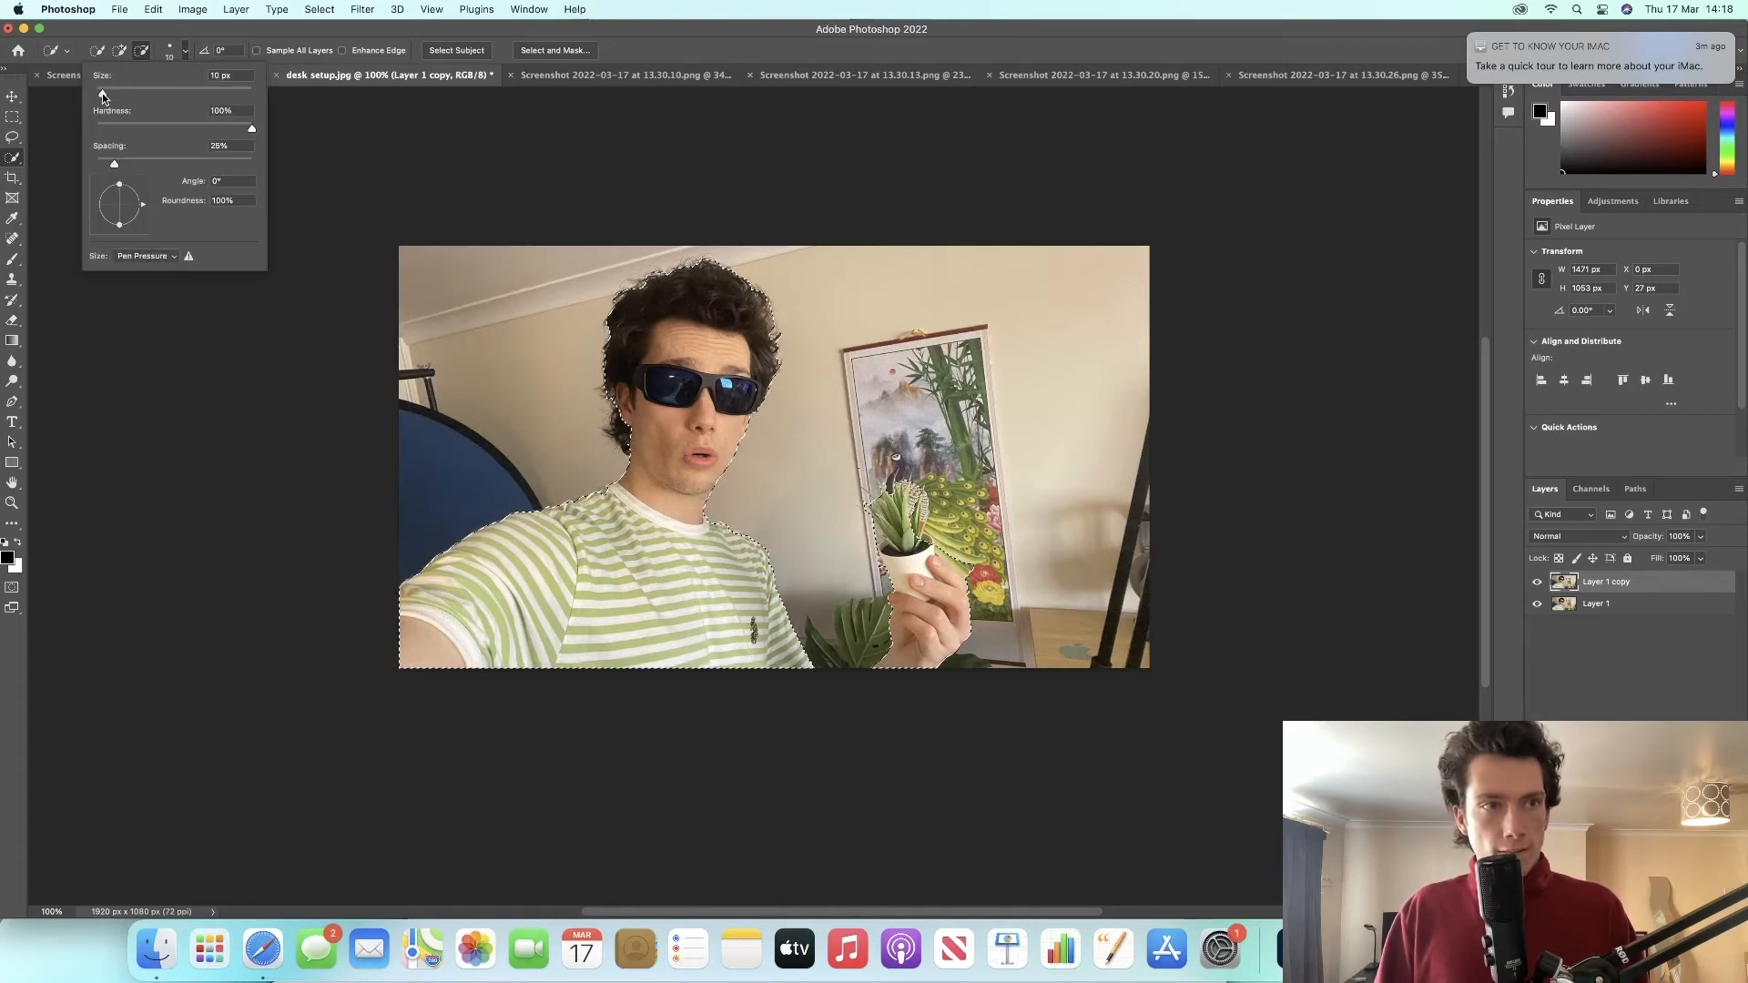
pyautogui.moveTo(102, 93); pyautogui.dragTo(101, 93)
pyautogui.click(100, 93)
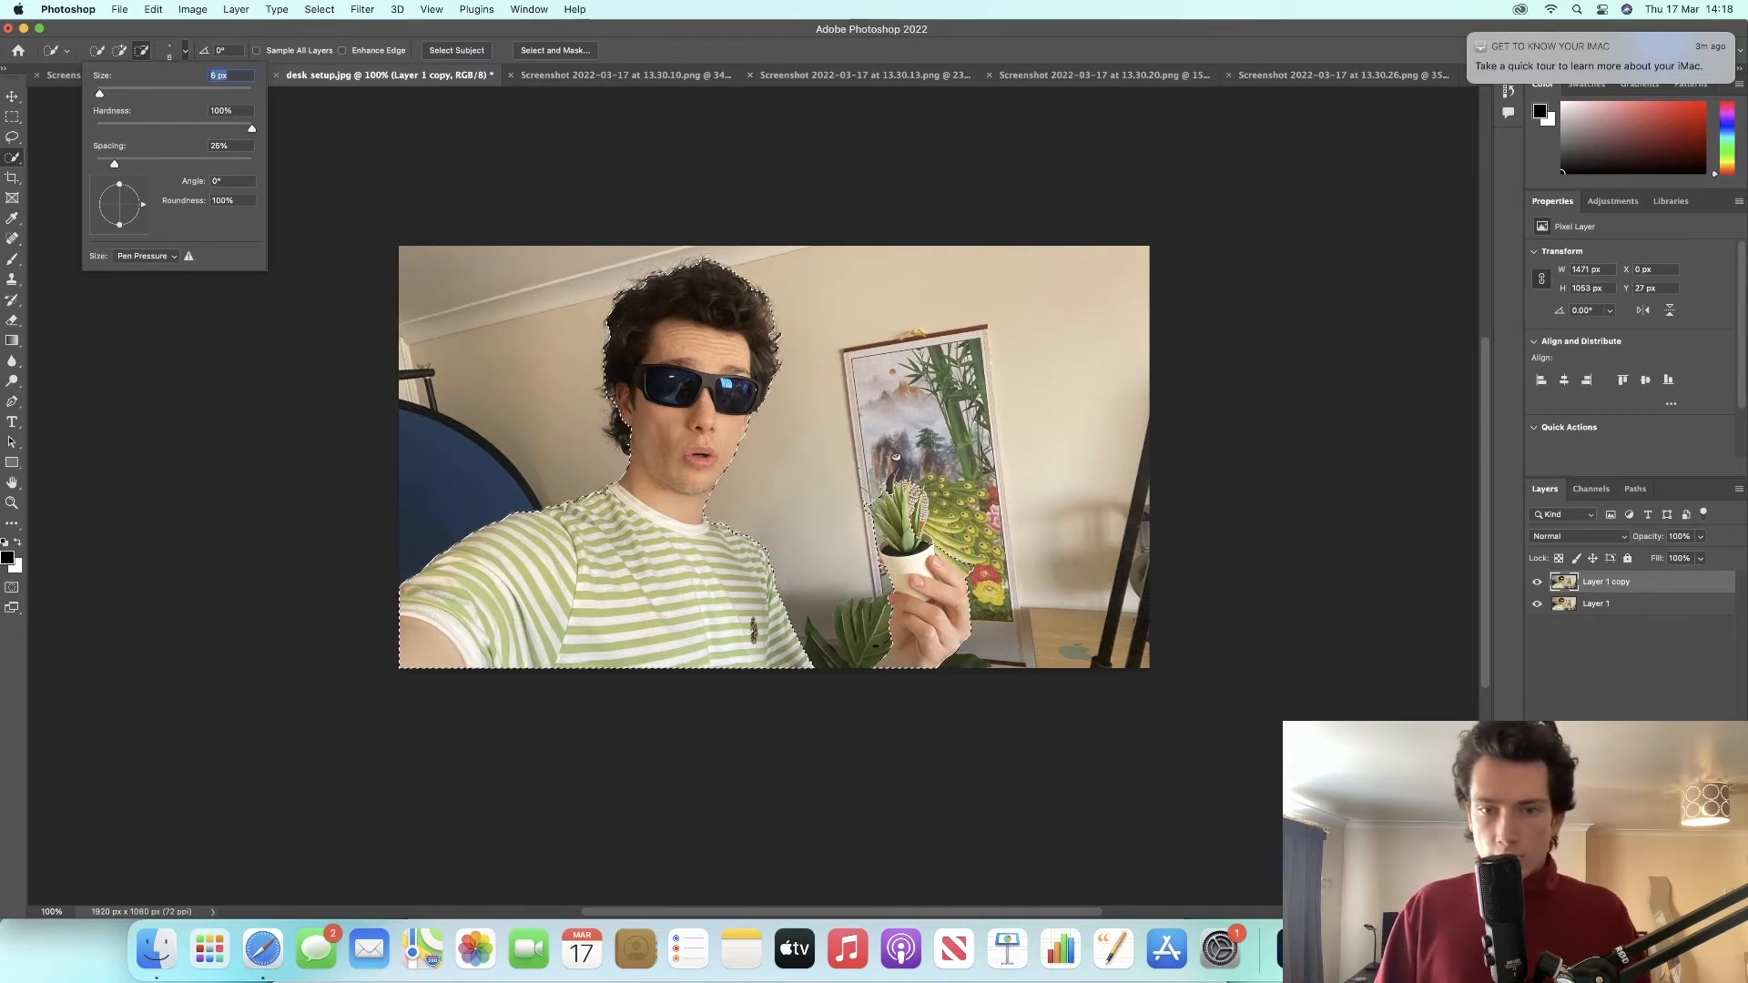
pyautogui.click(868, 503)
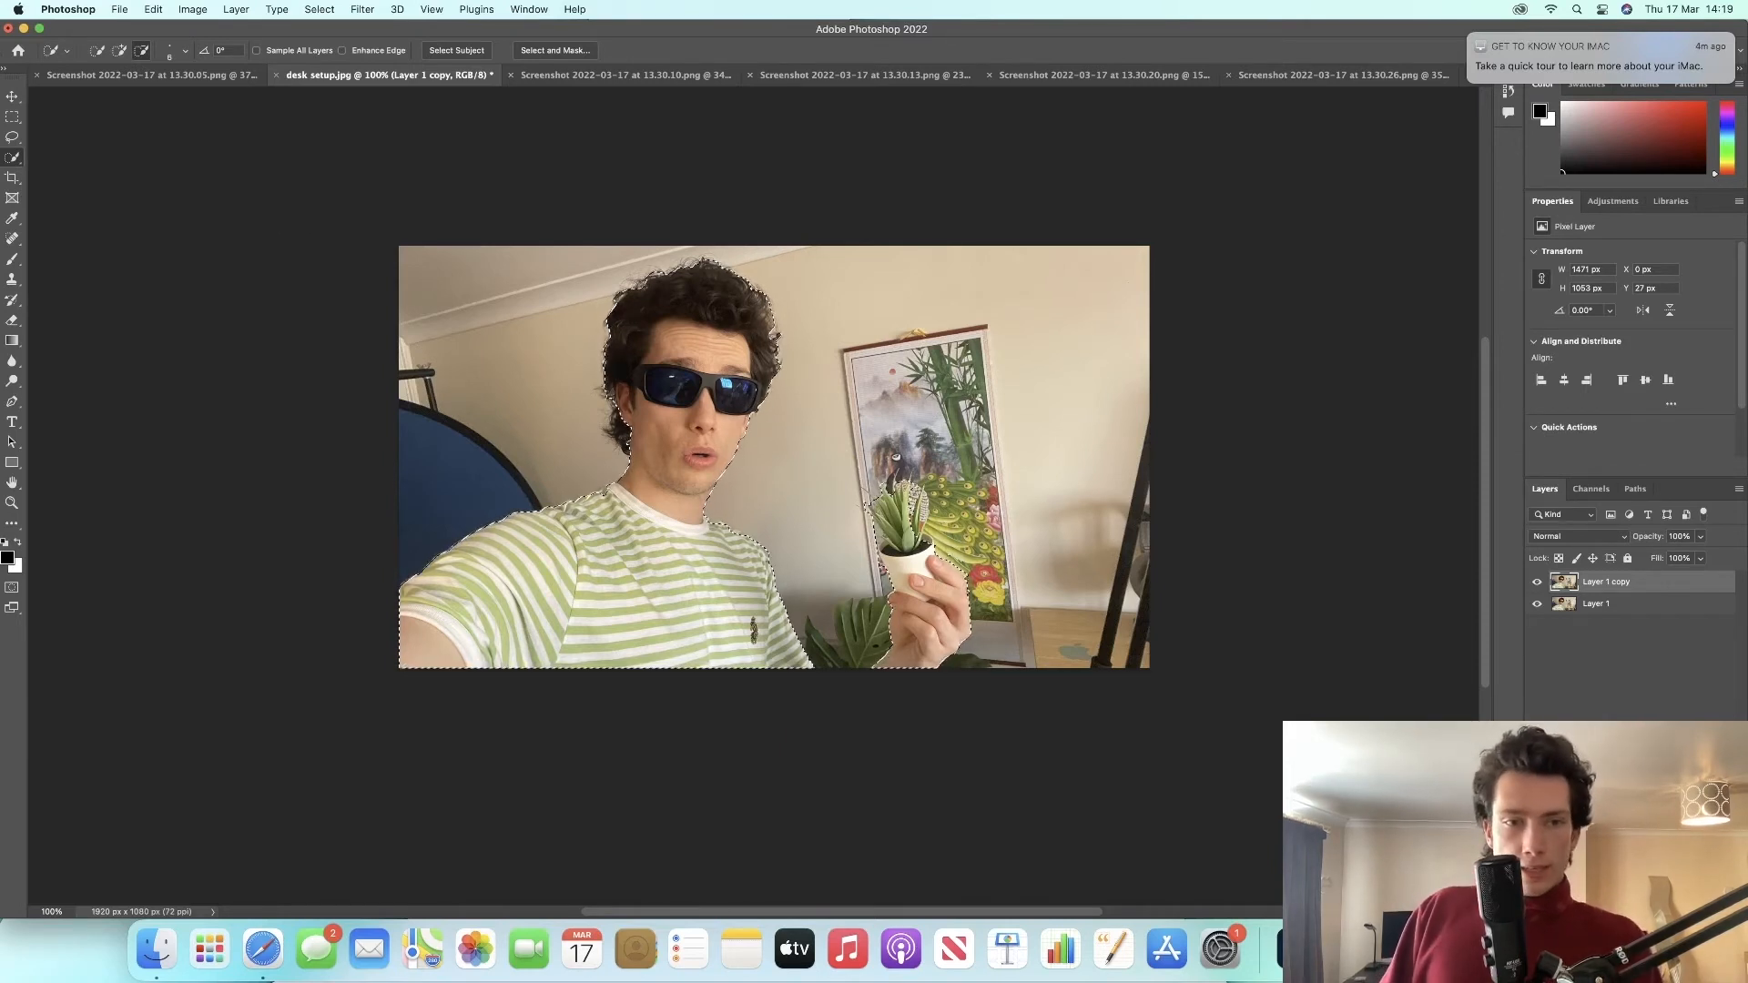
pyautogui.click(119, 51)
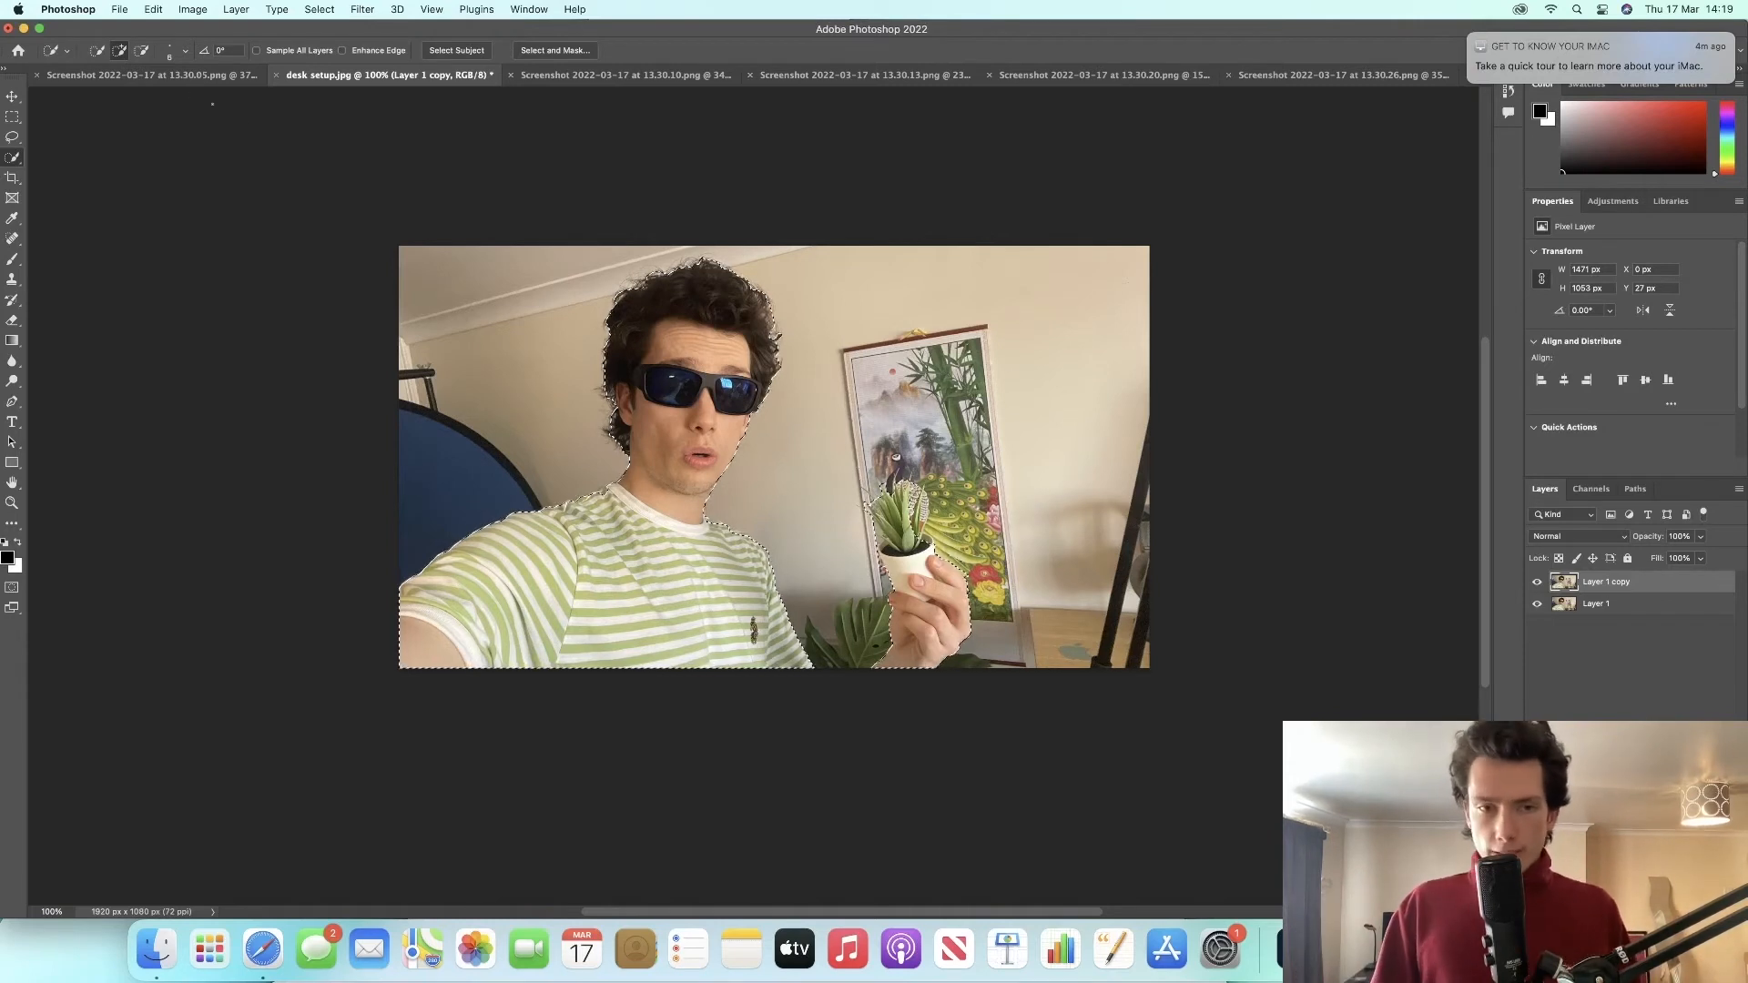
# Step: Invert the selection and delete the background from Layer 1 copy
pyautogui.rightClick(670, 383)
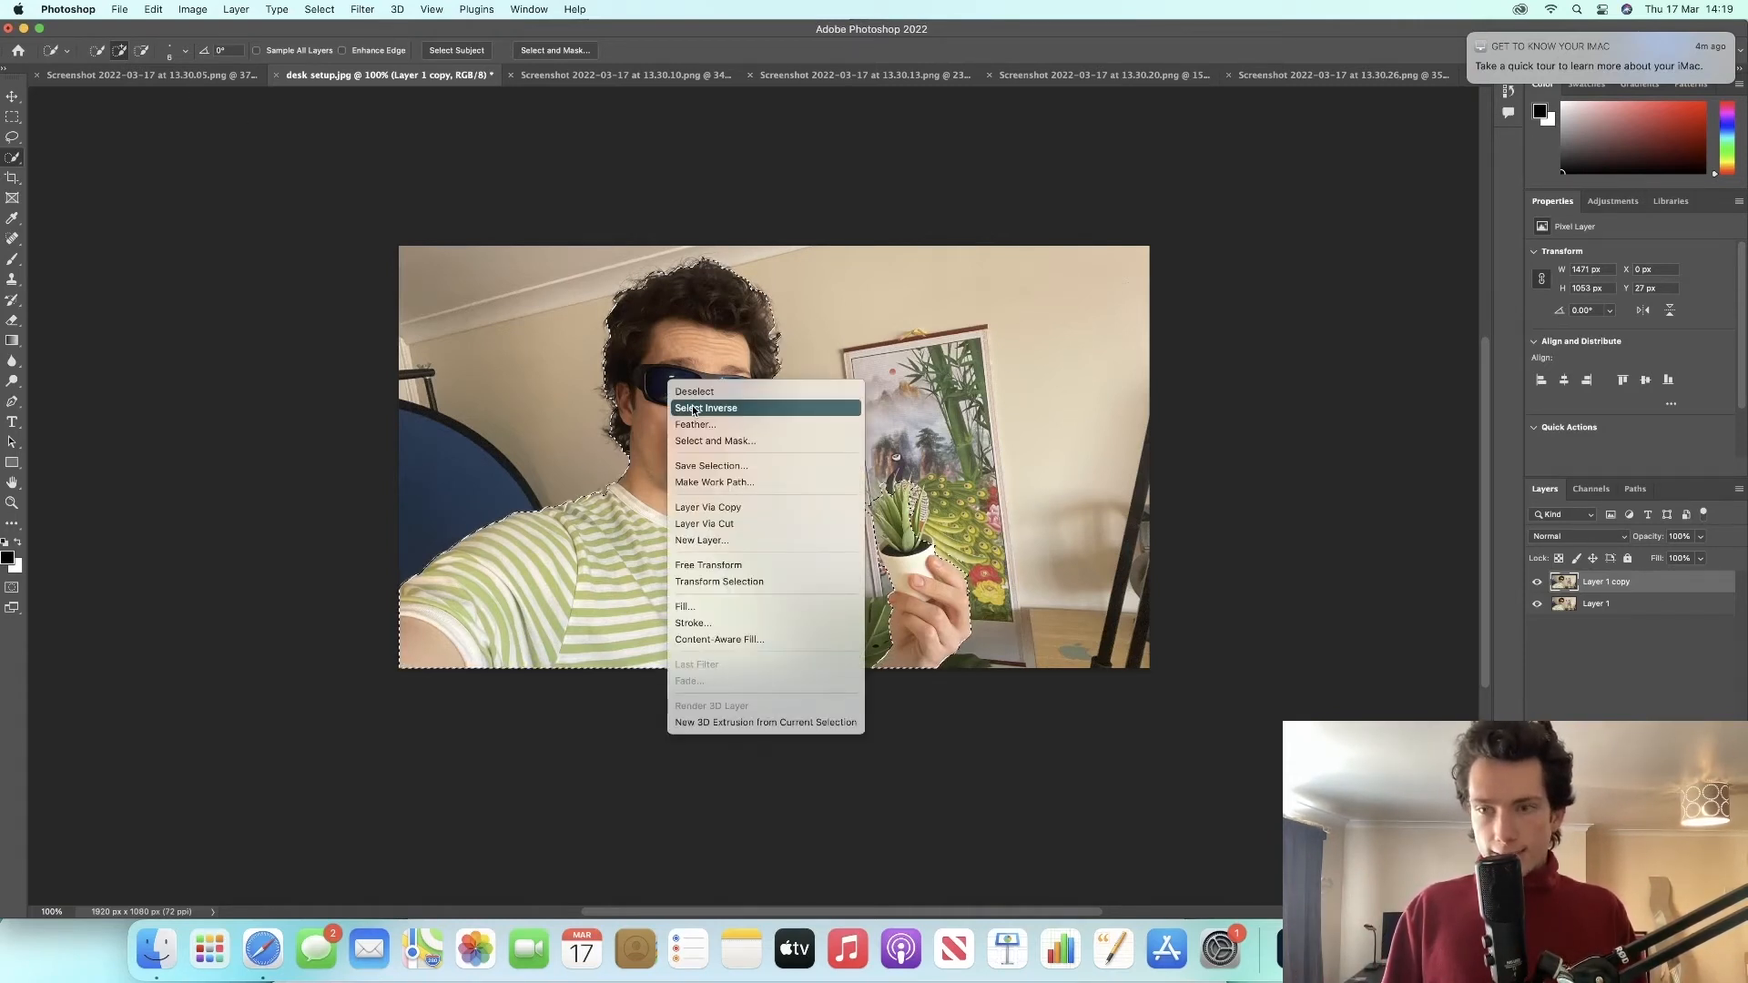
pyautogui.click(694, 409)
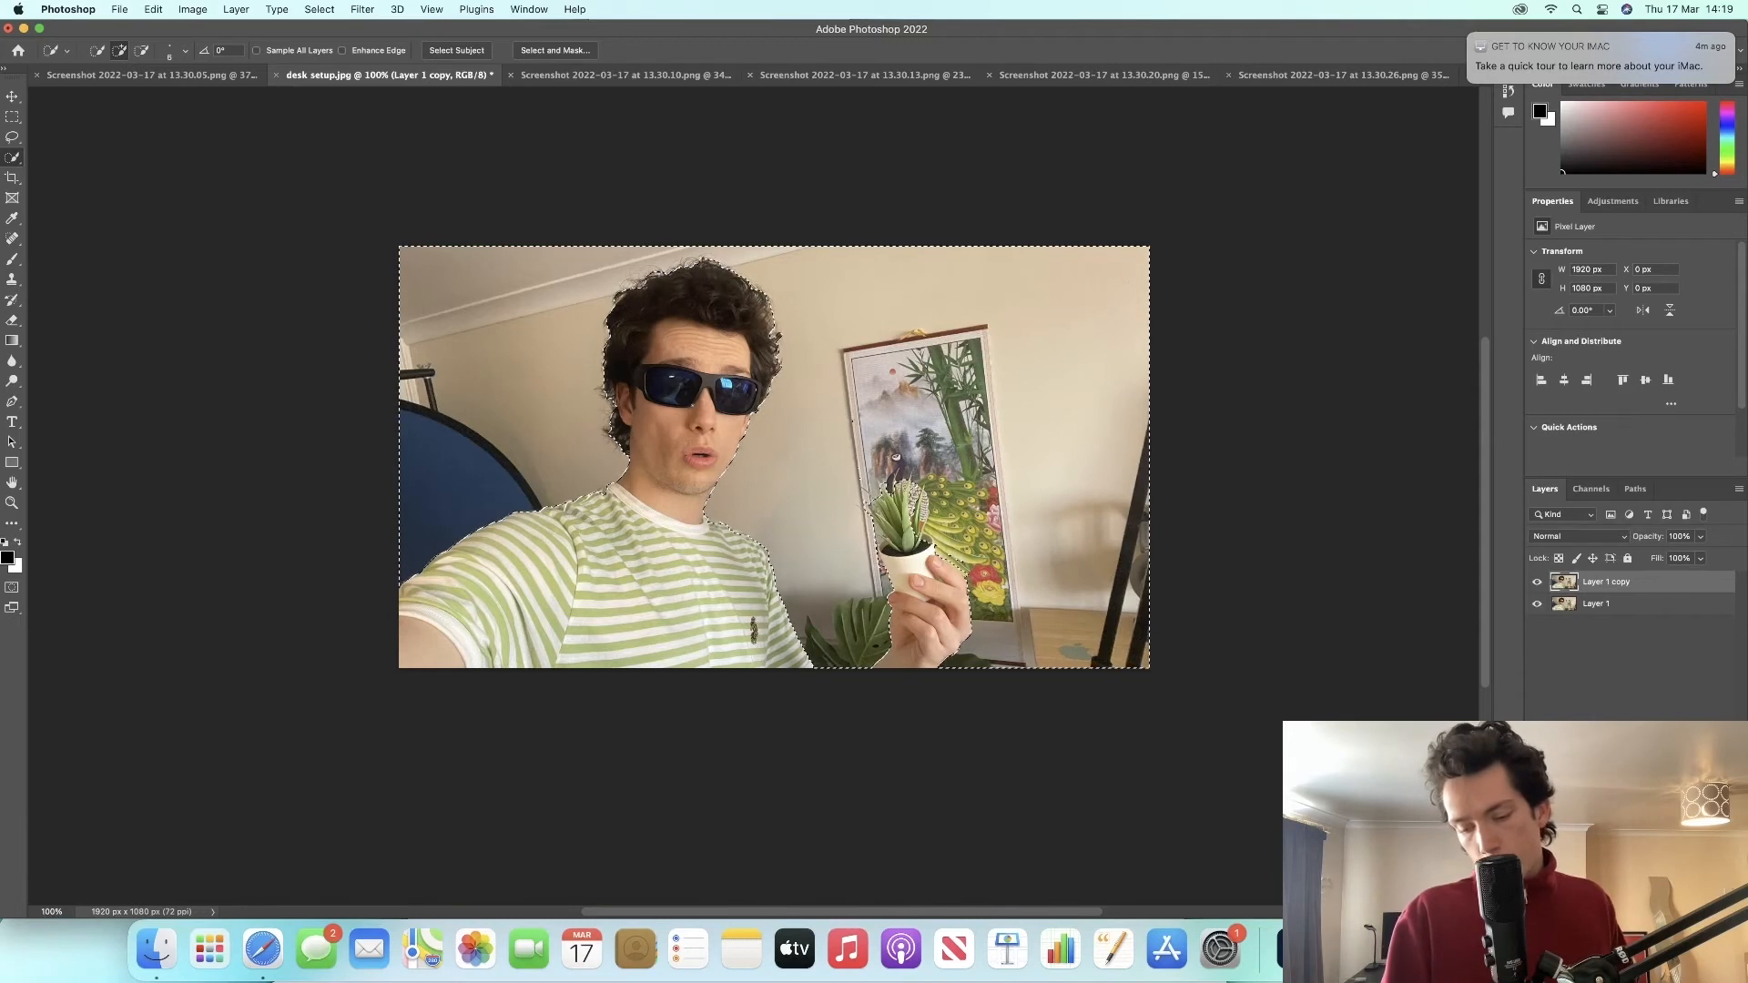
pyautogui.press('Delete')
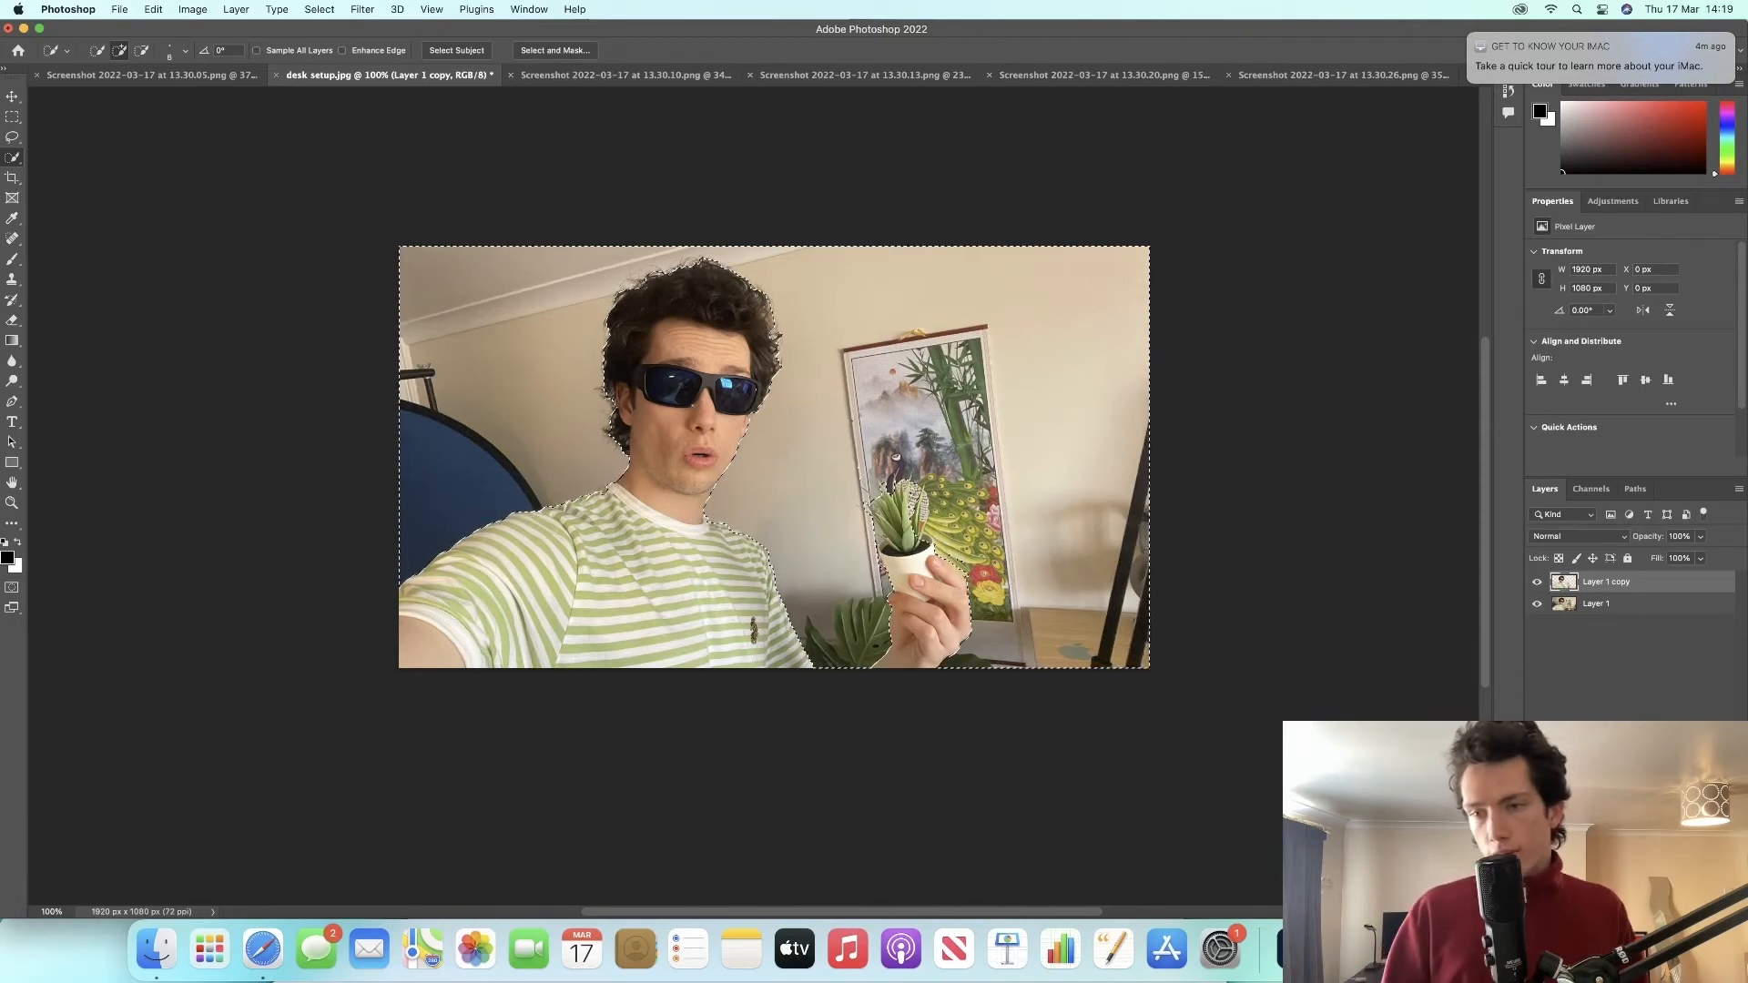
# Step: Select Layer 1 in the layers list, clear the active selection, and switch to the Move tool
pyautogui.click(1606, 606)
pyautogui.click(1591, 585)
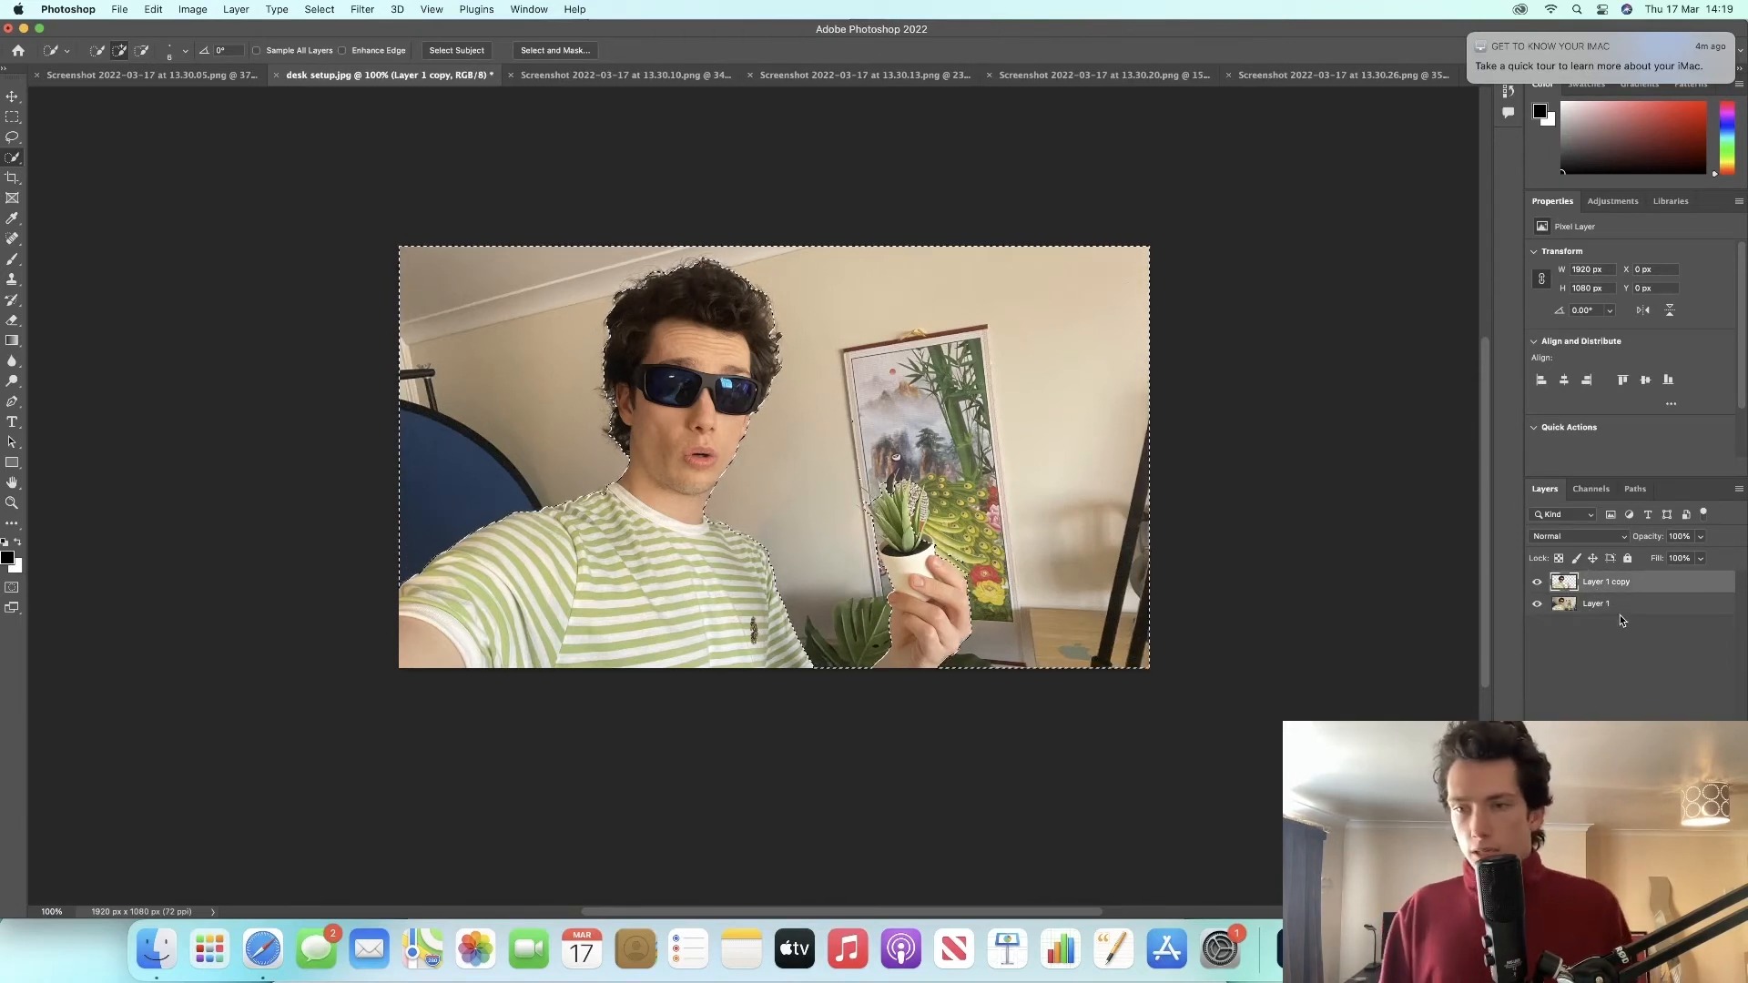
pyautogui.click(1613, 605)
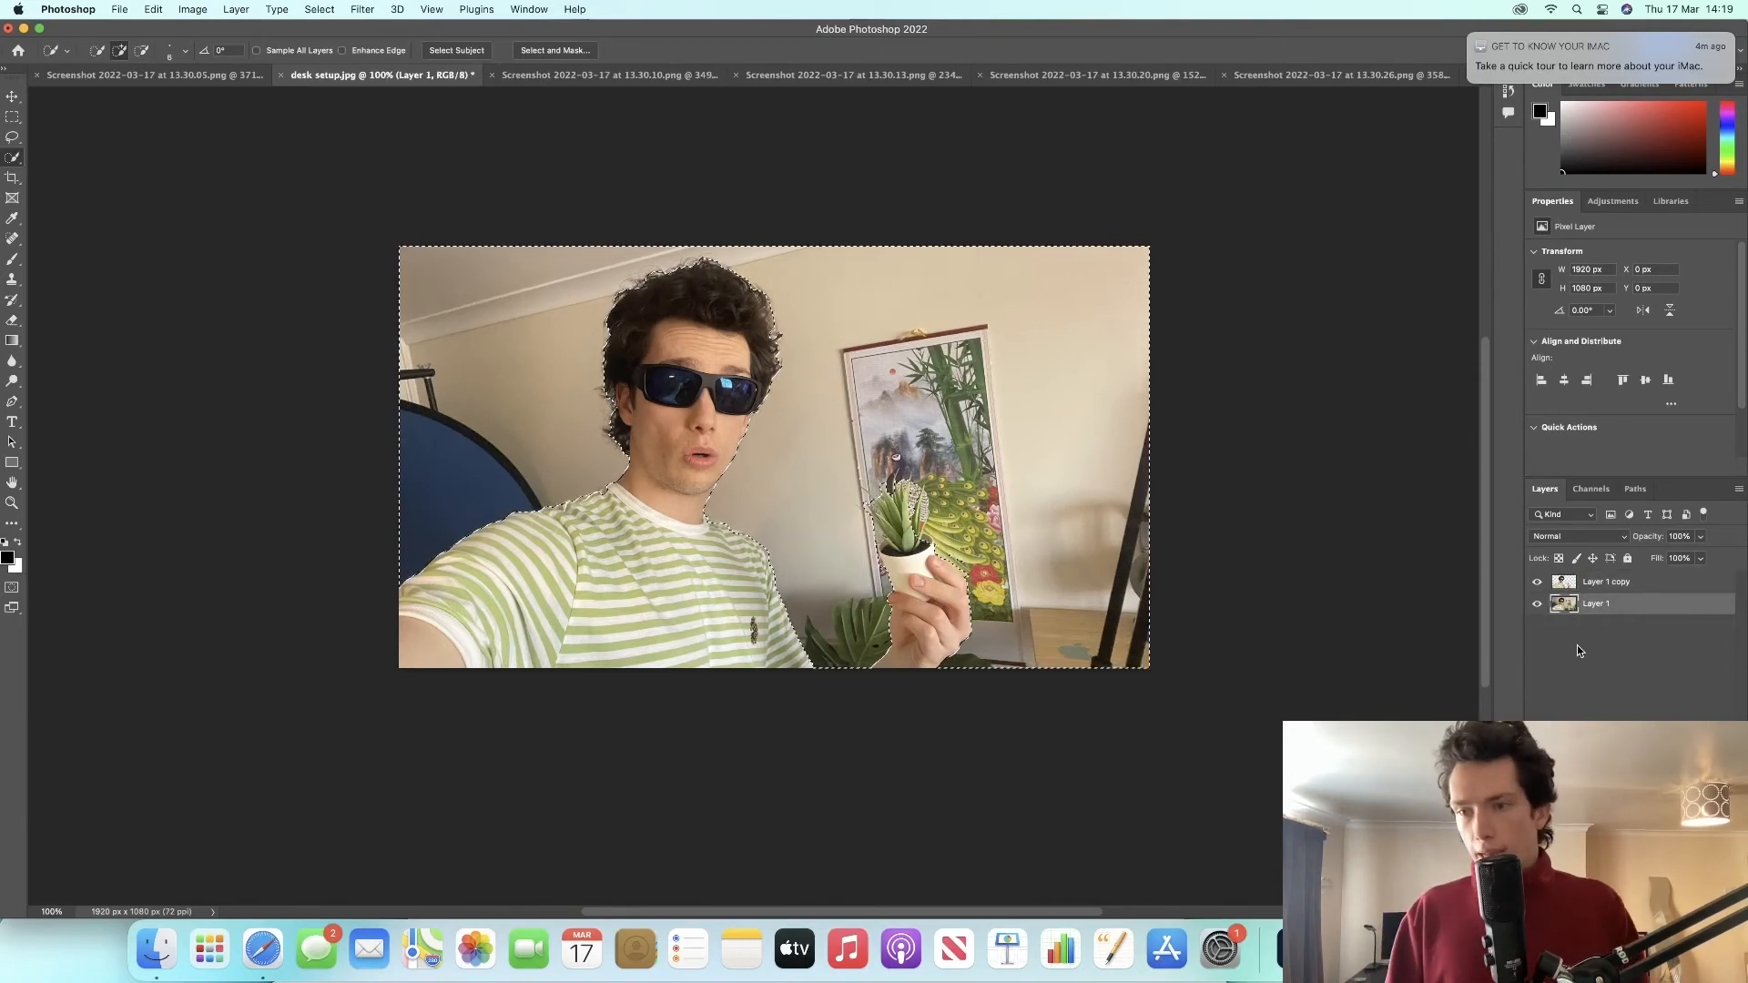
pyautogui.click(12, 136)
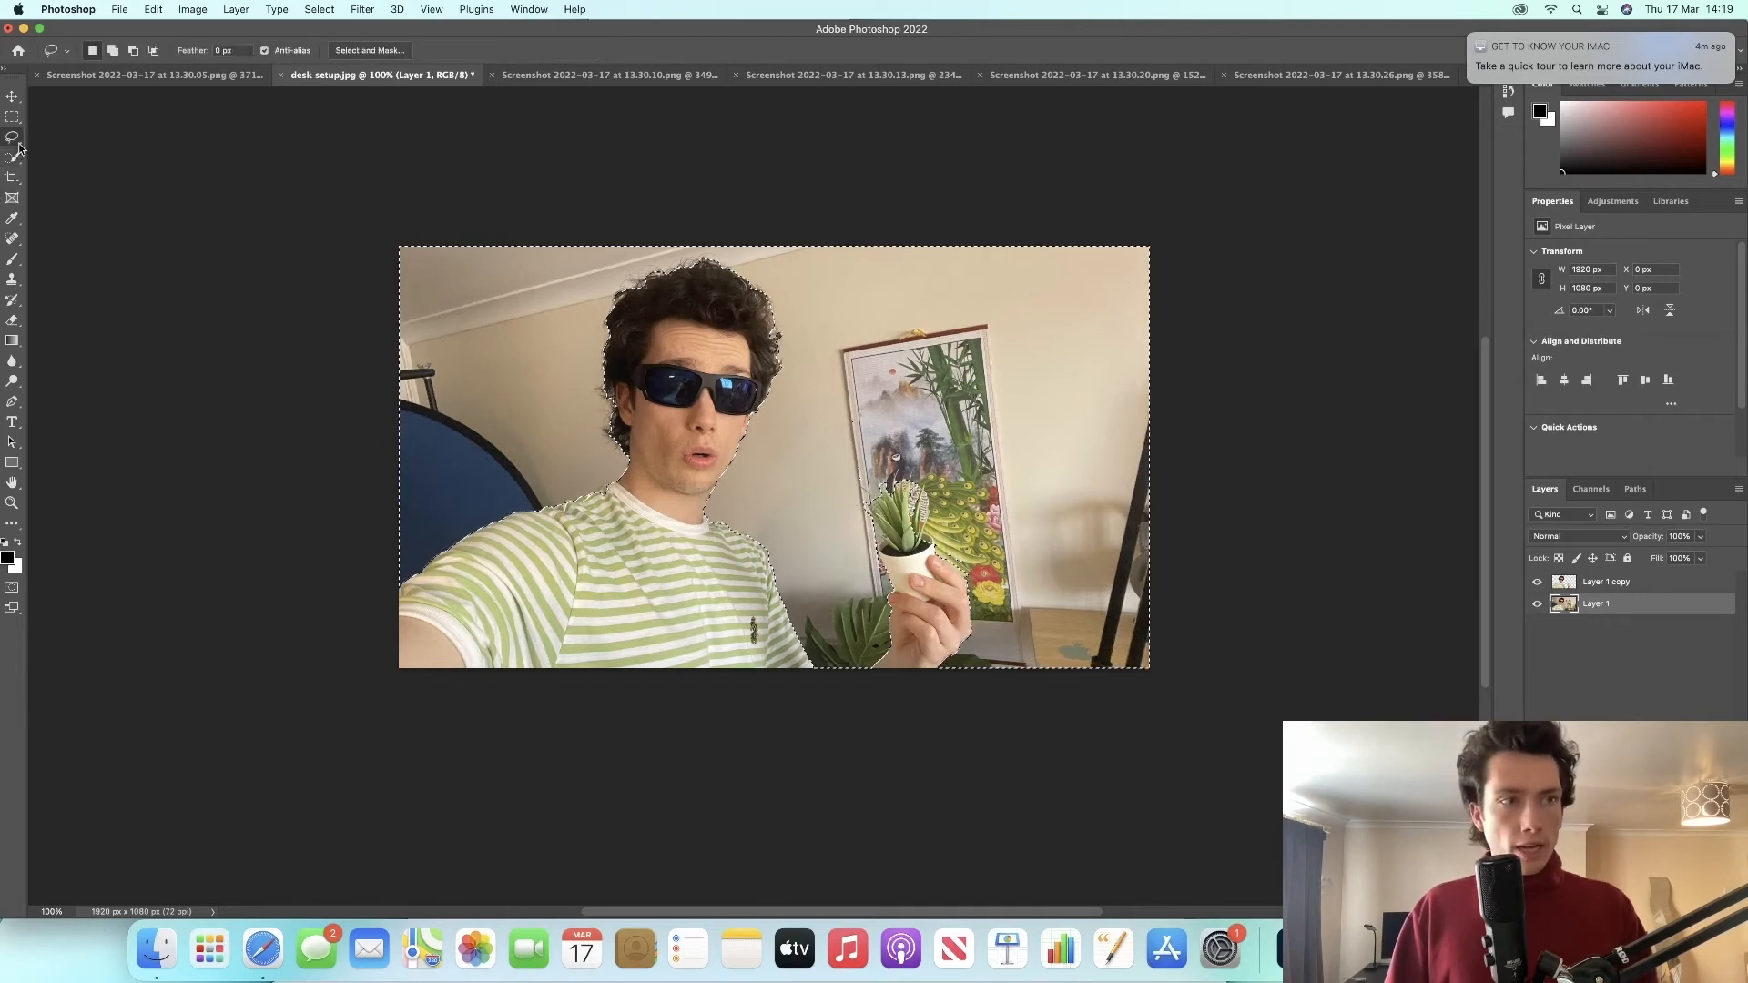
pyautogui.click(463, 337)
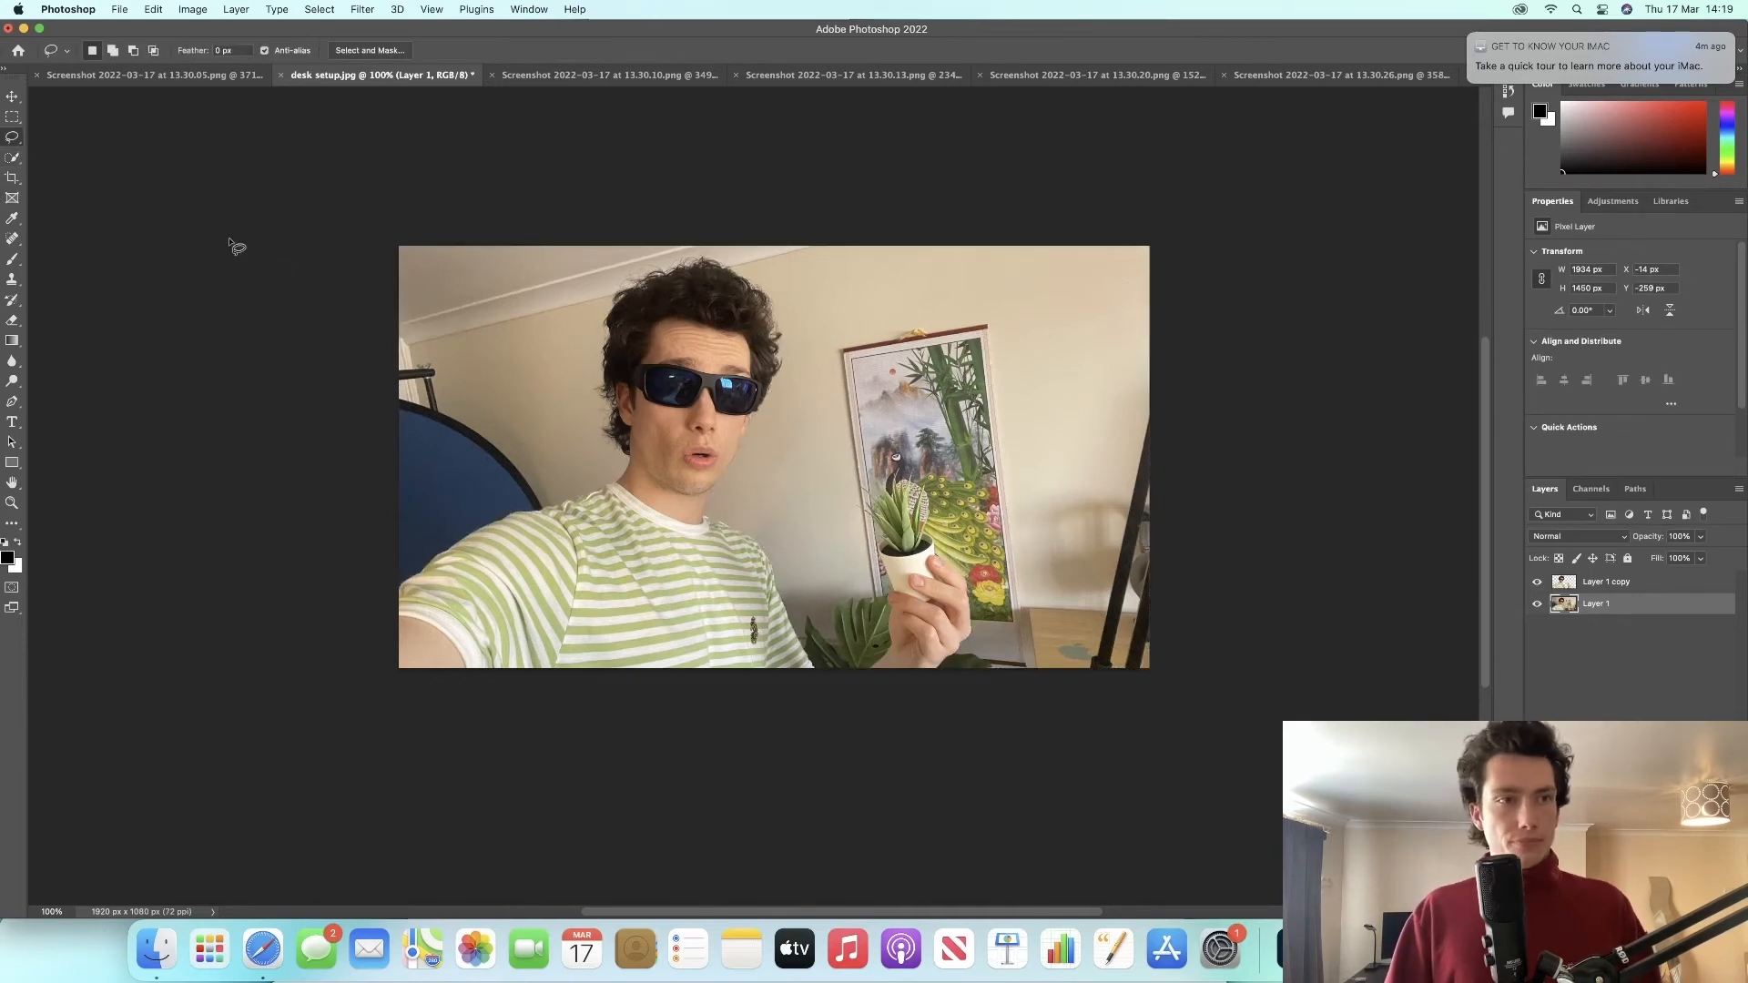
pyautogui.press('v')
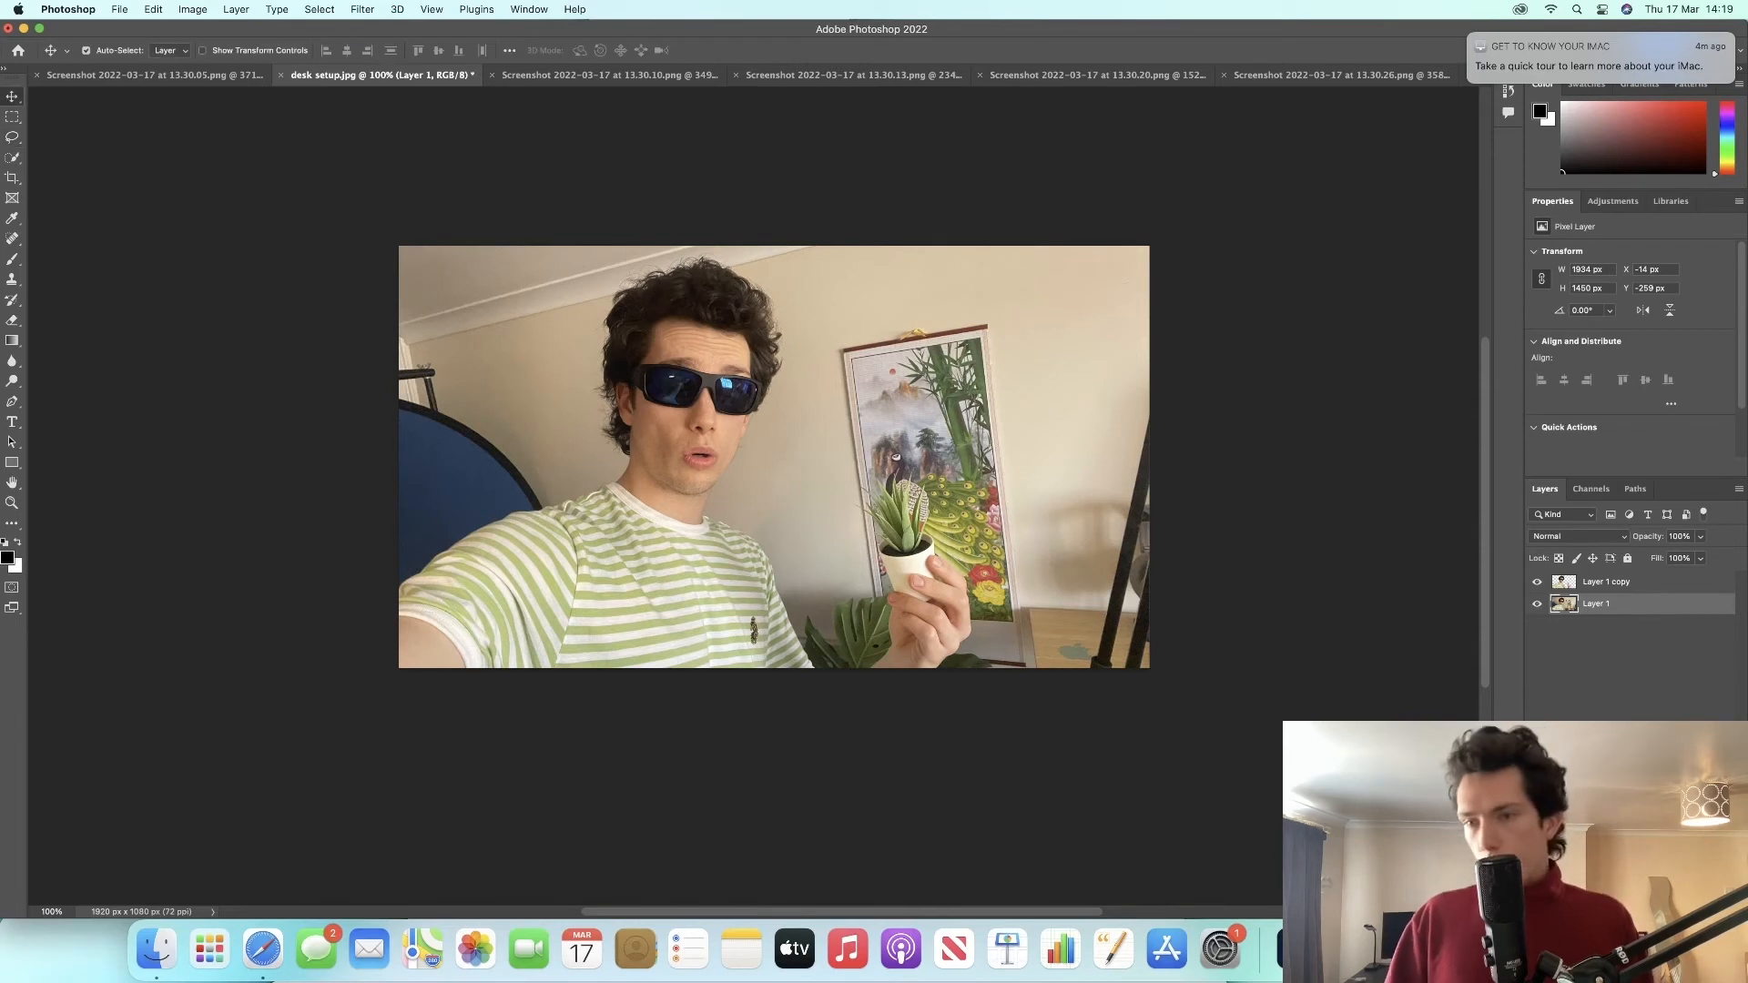
# Step: Apply a Camera Raw Filter to Layer 1 using Auto settings and a Tint of -100
pyautogui.click(360, 10)
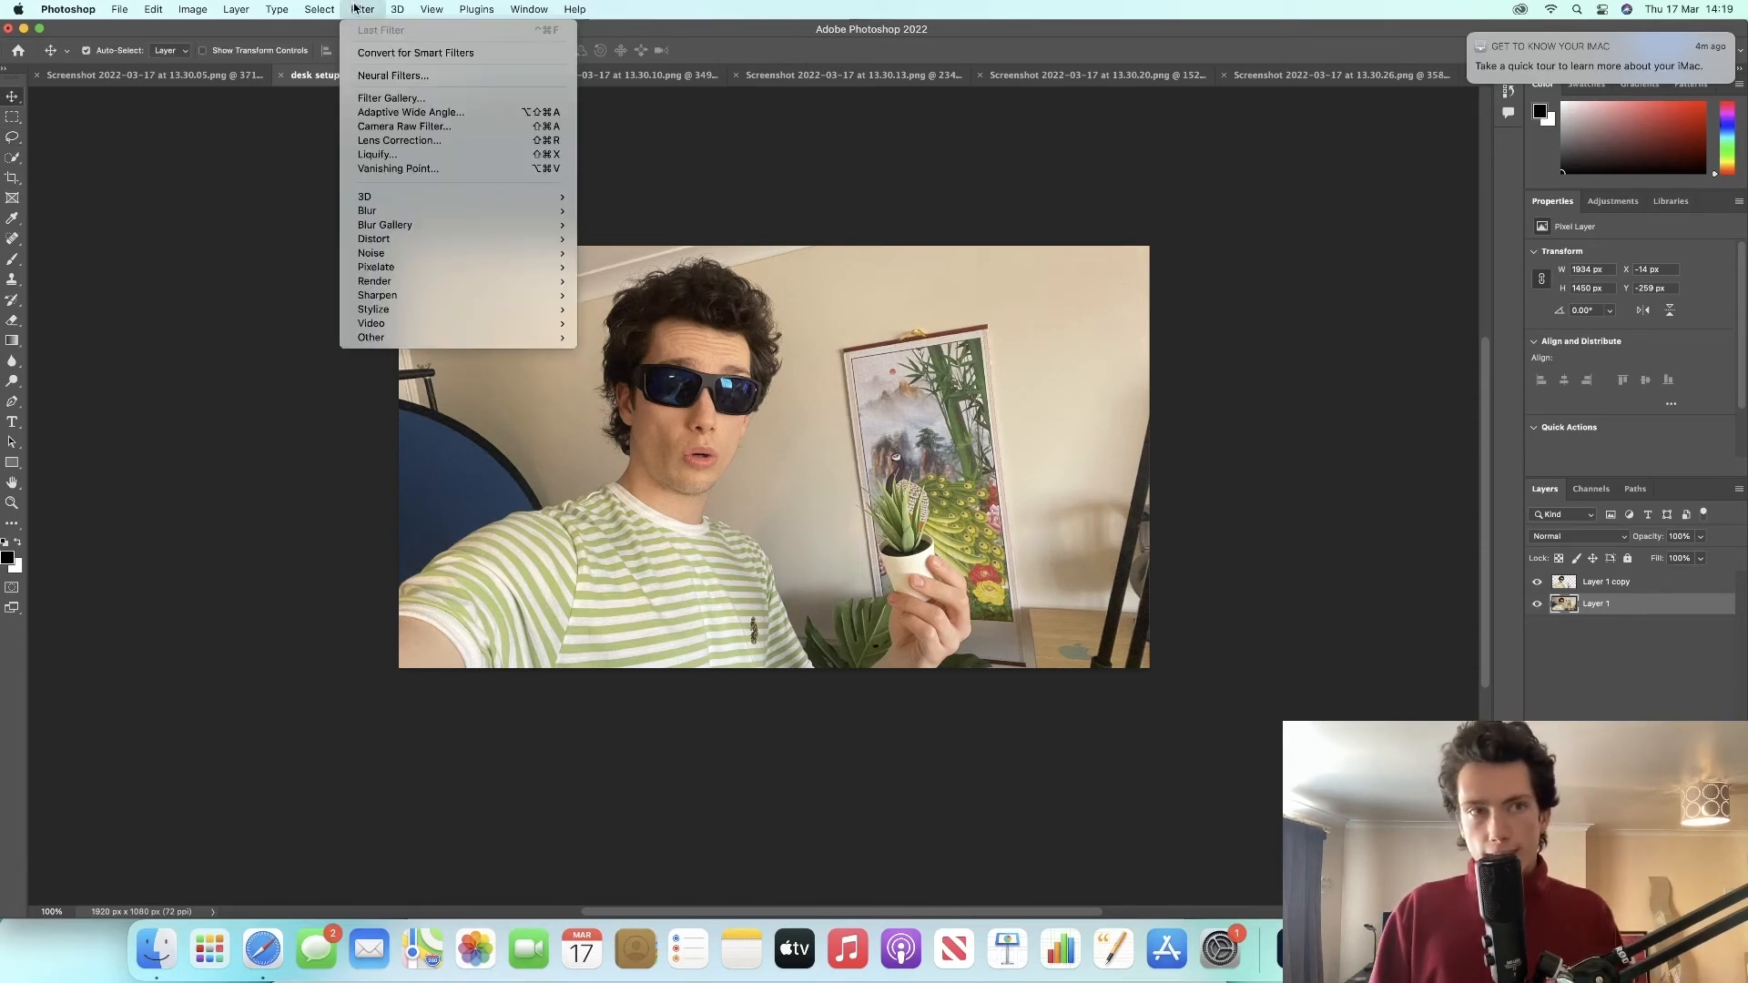
pyautogui.click(426, 128)
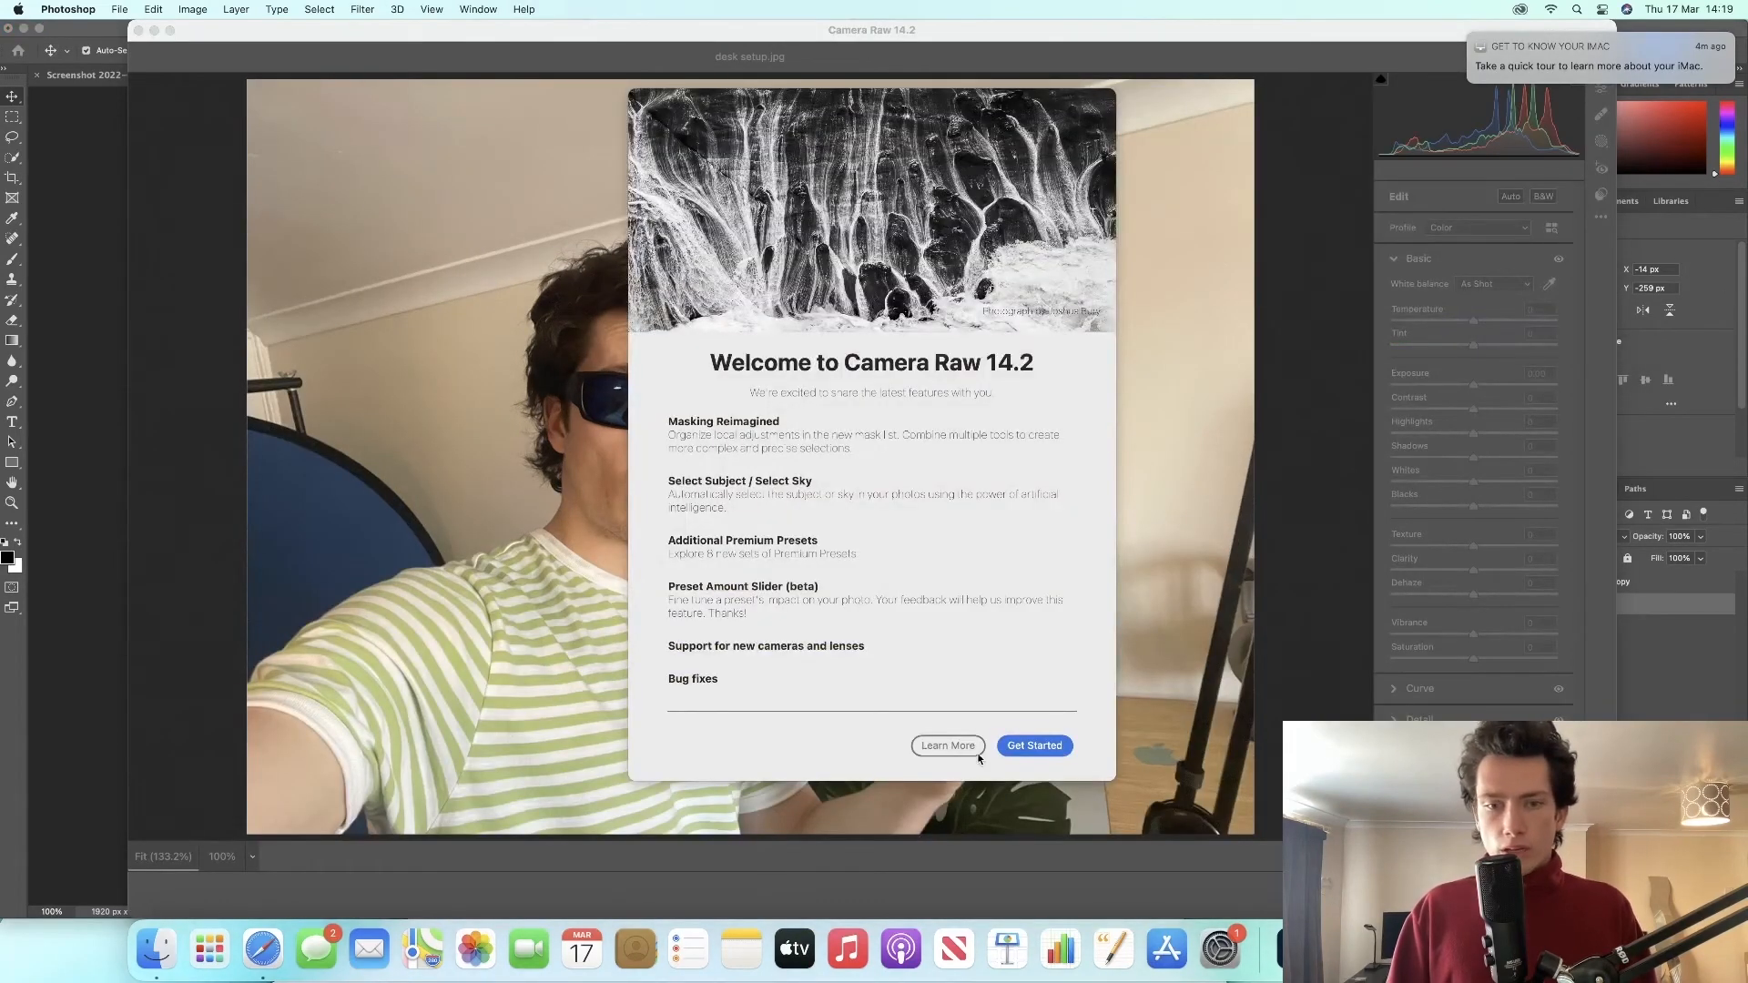
pyautogui.click(1015, 746)
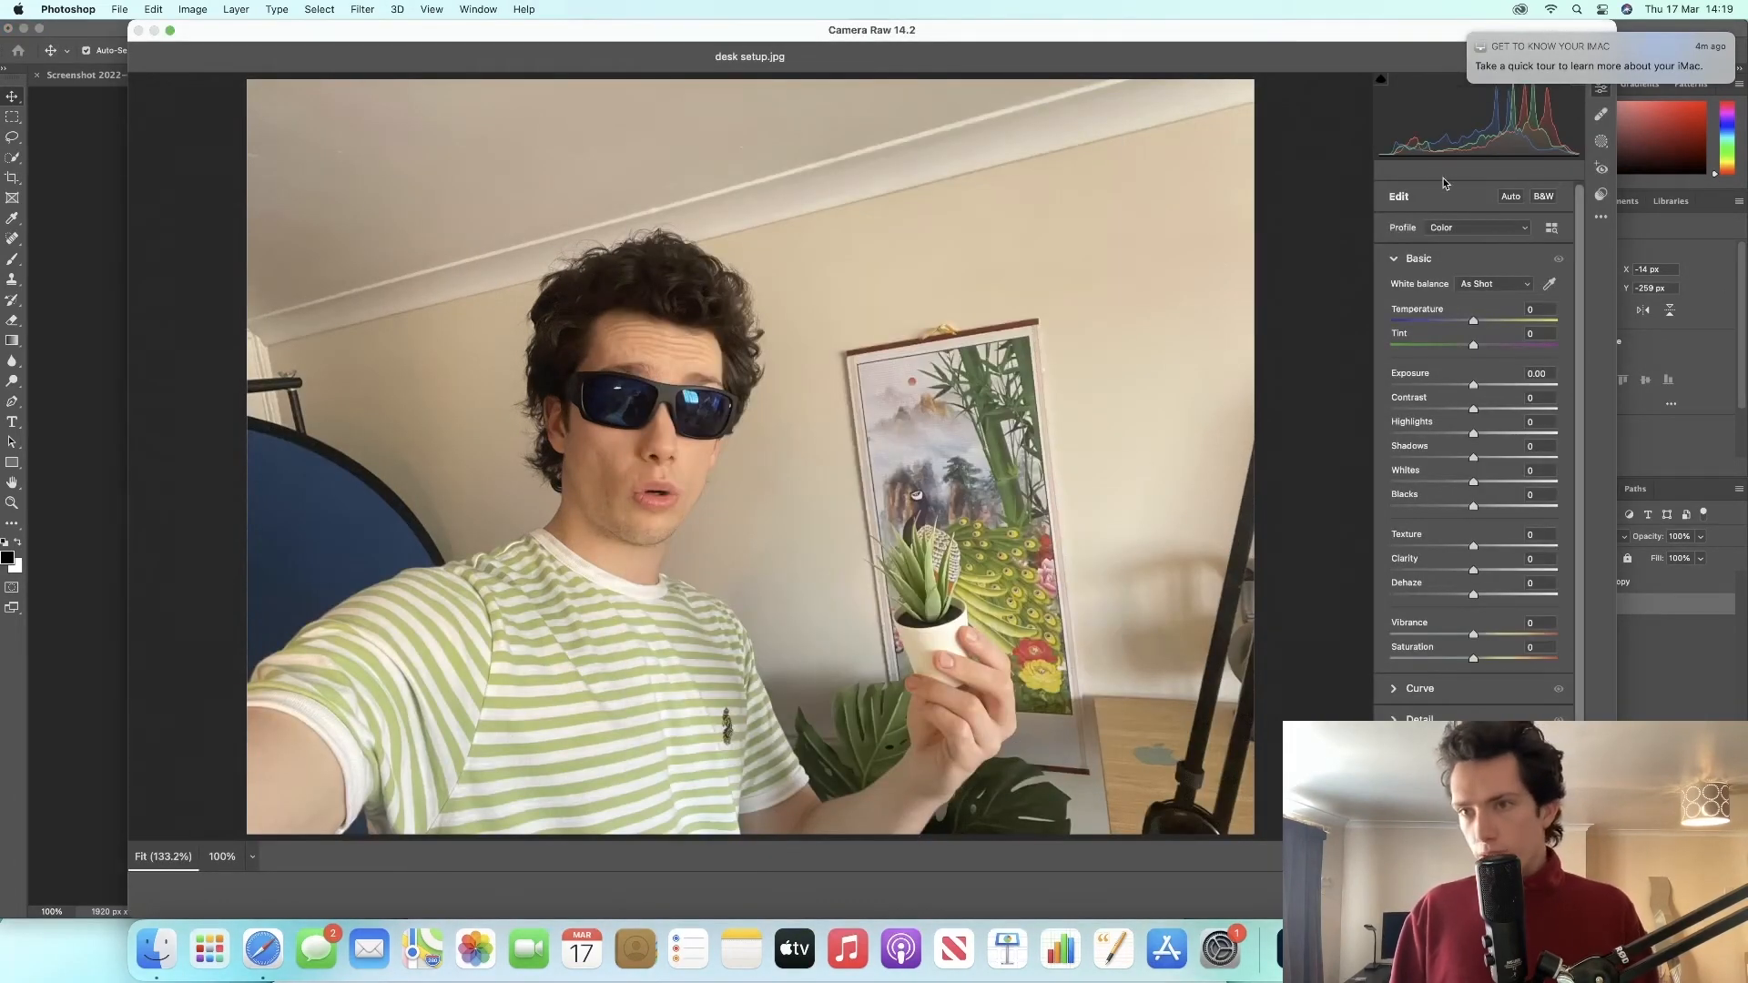
pyautogui.click(1507, 199)
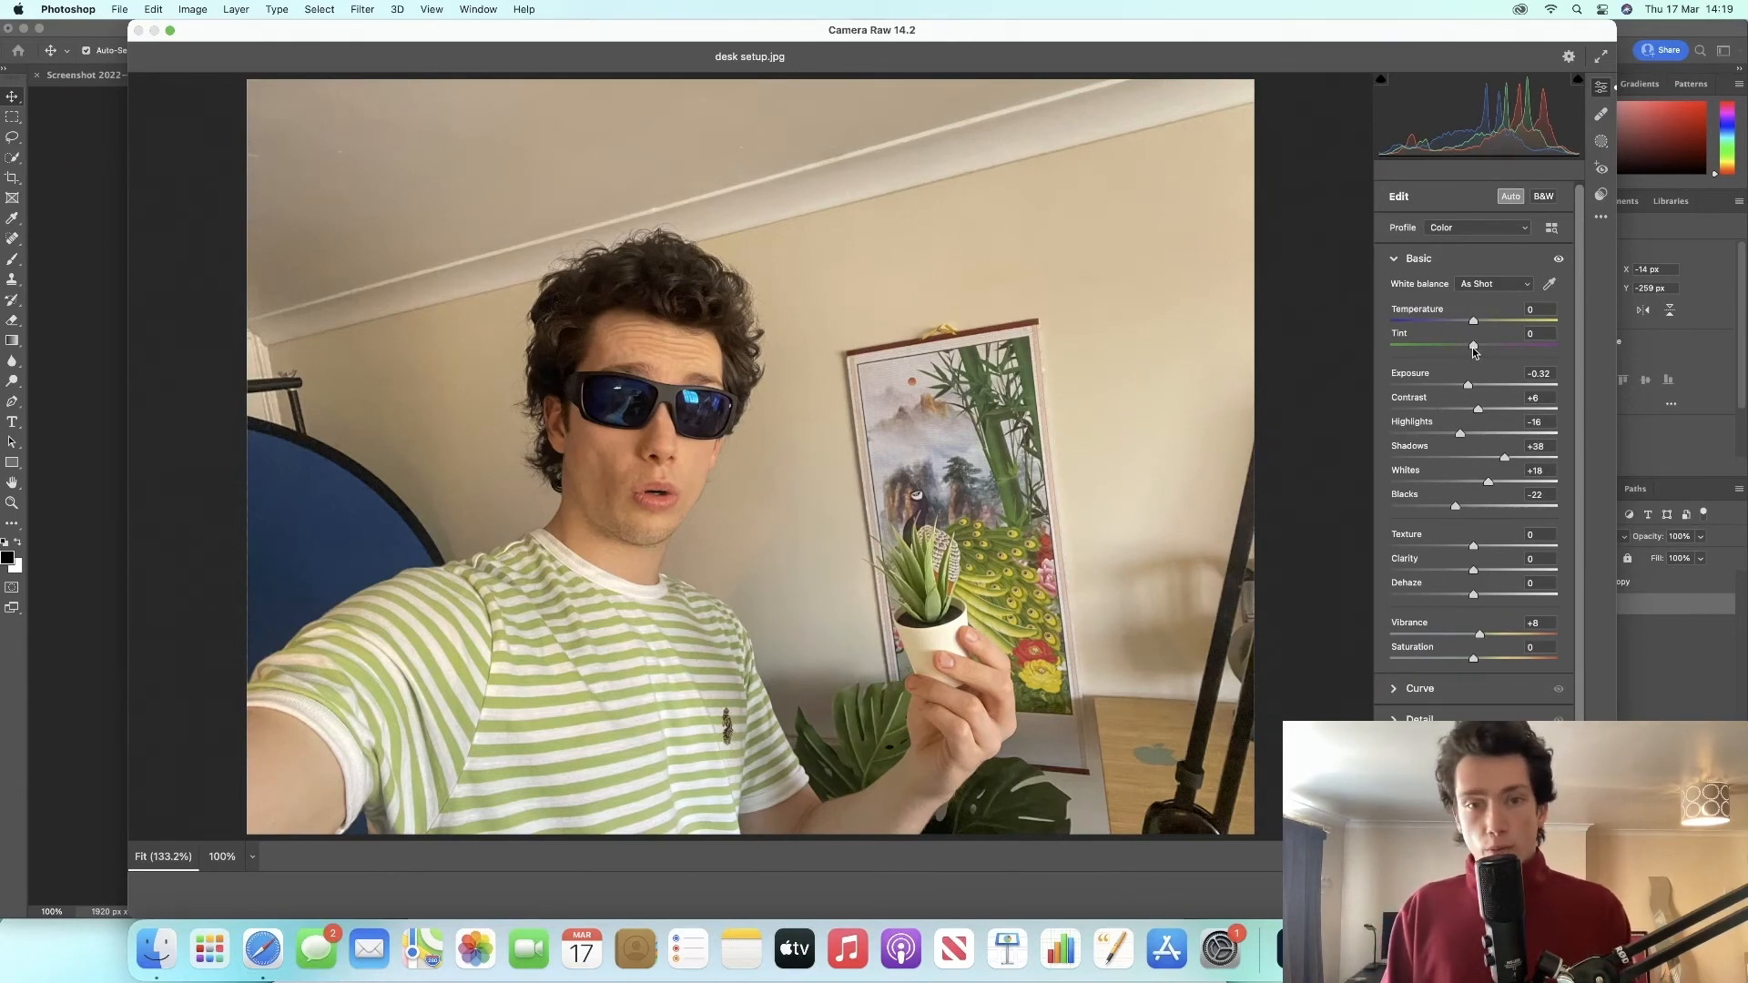
pyautogui.moveTo(1472, 347); pyautogui.dragTo(1380, 356)
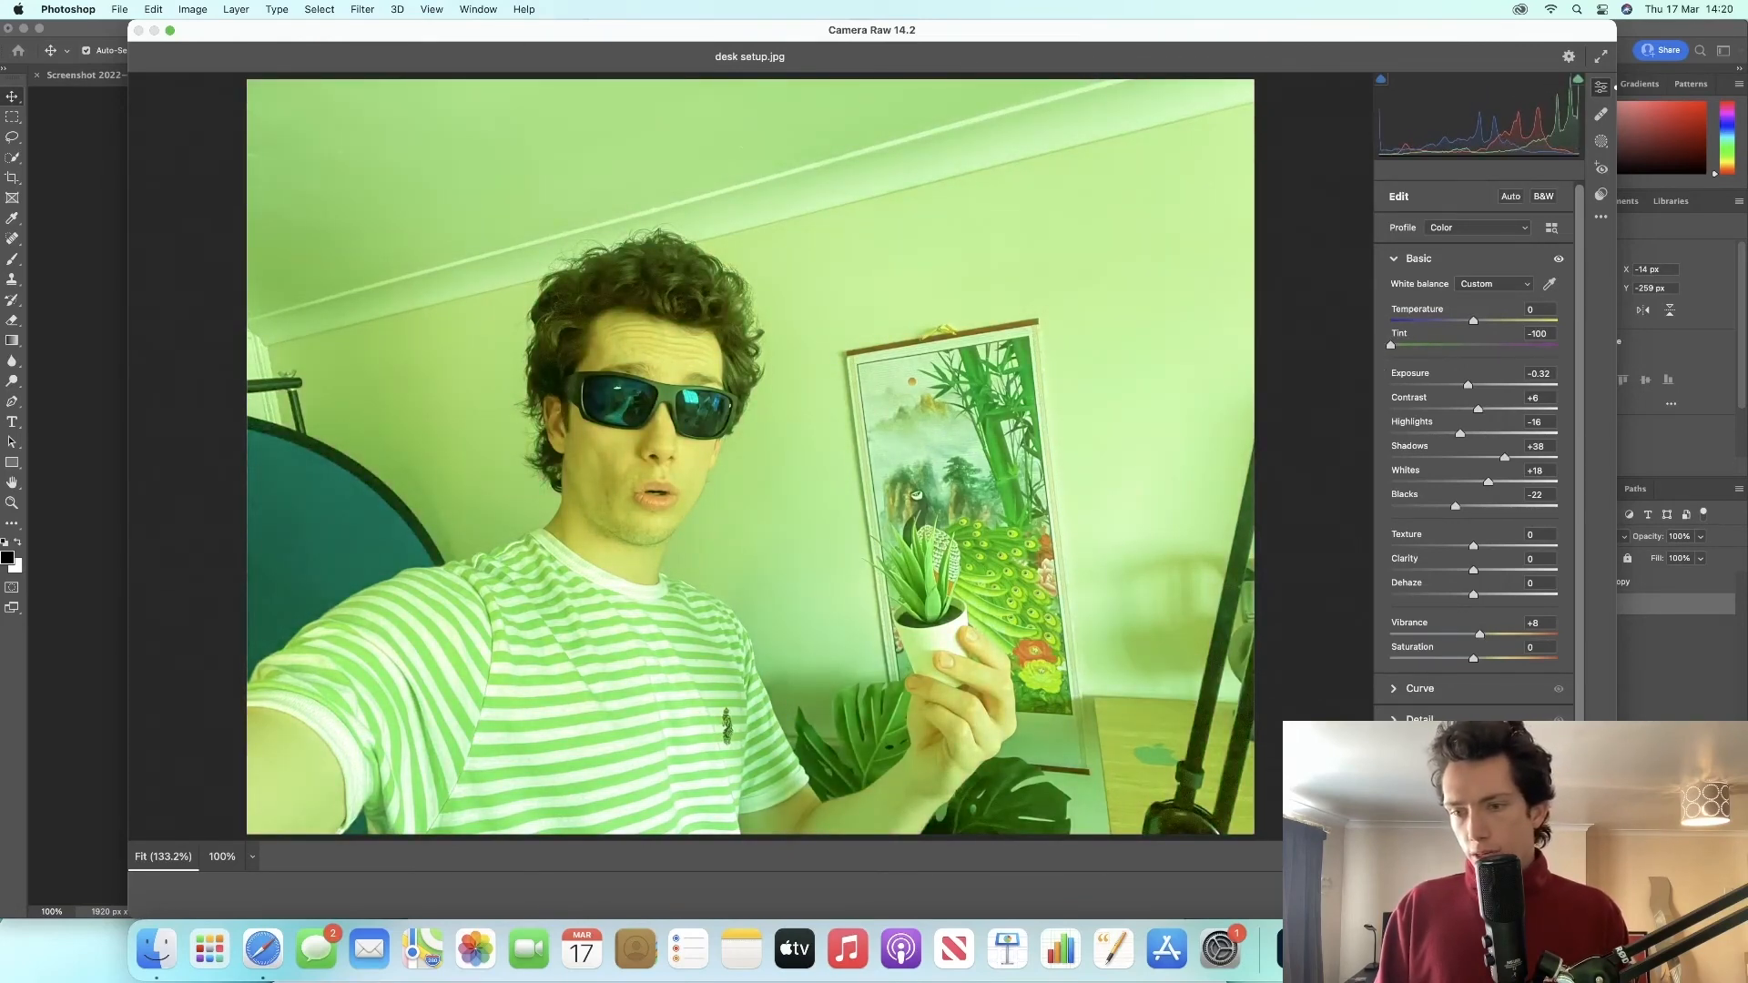
pyautogui.click(1578, 895)
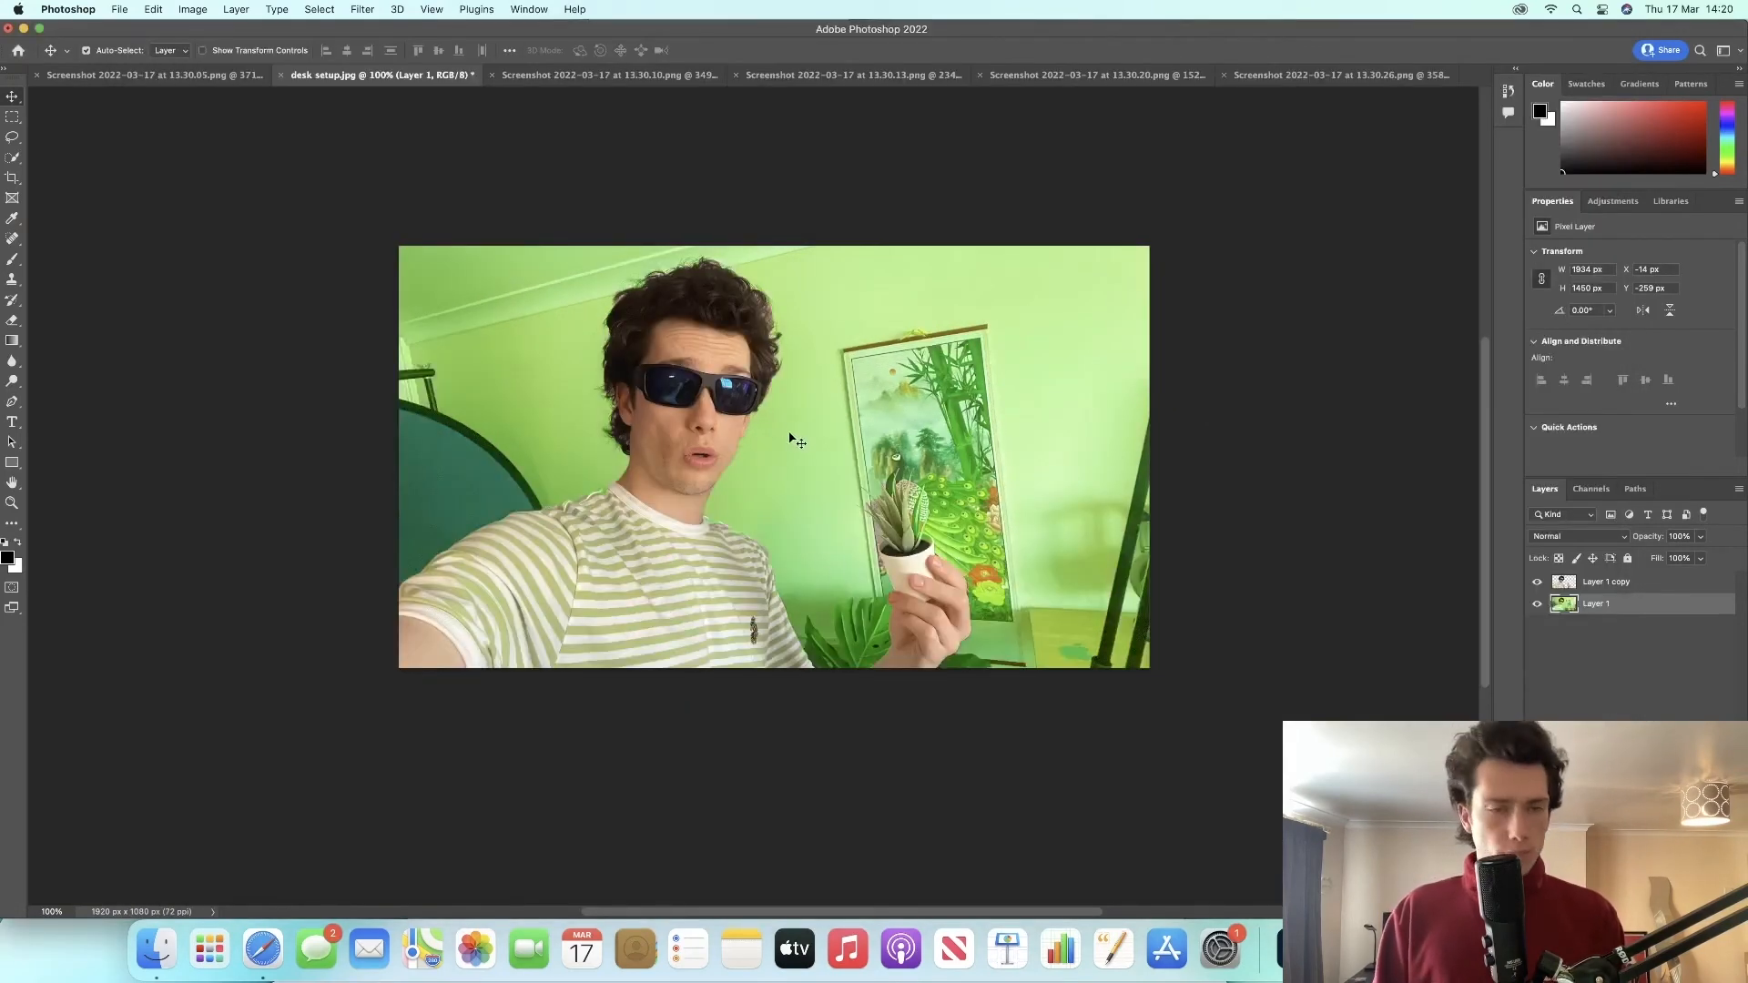
# Step: Apply Color Balance to Layer 1's midtones with color levels +4, +64 and +12
pyautogui.click(320, 9)
pyautogui.moveTo(380, 10)
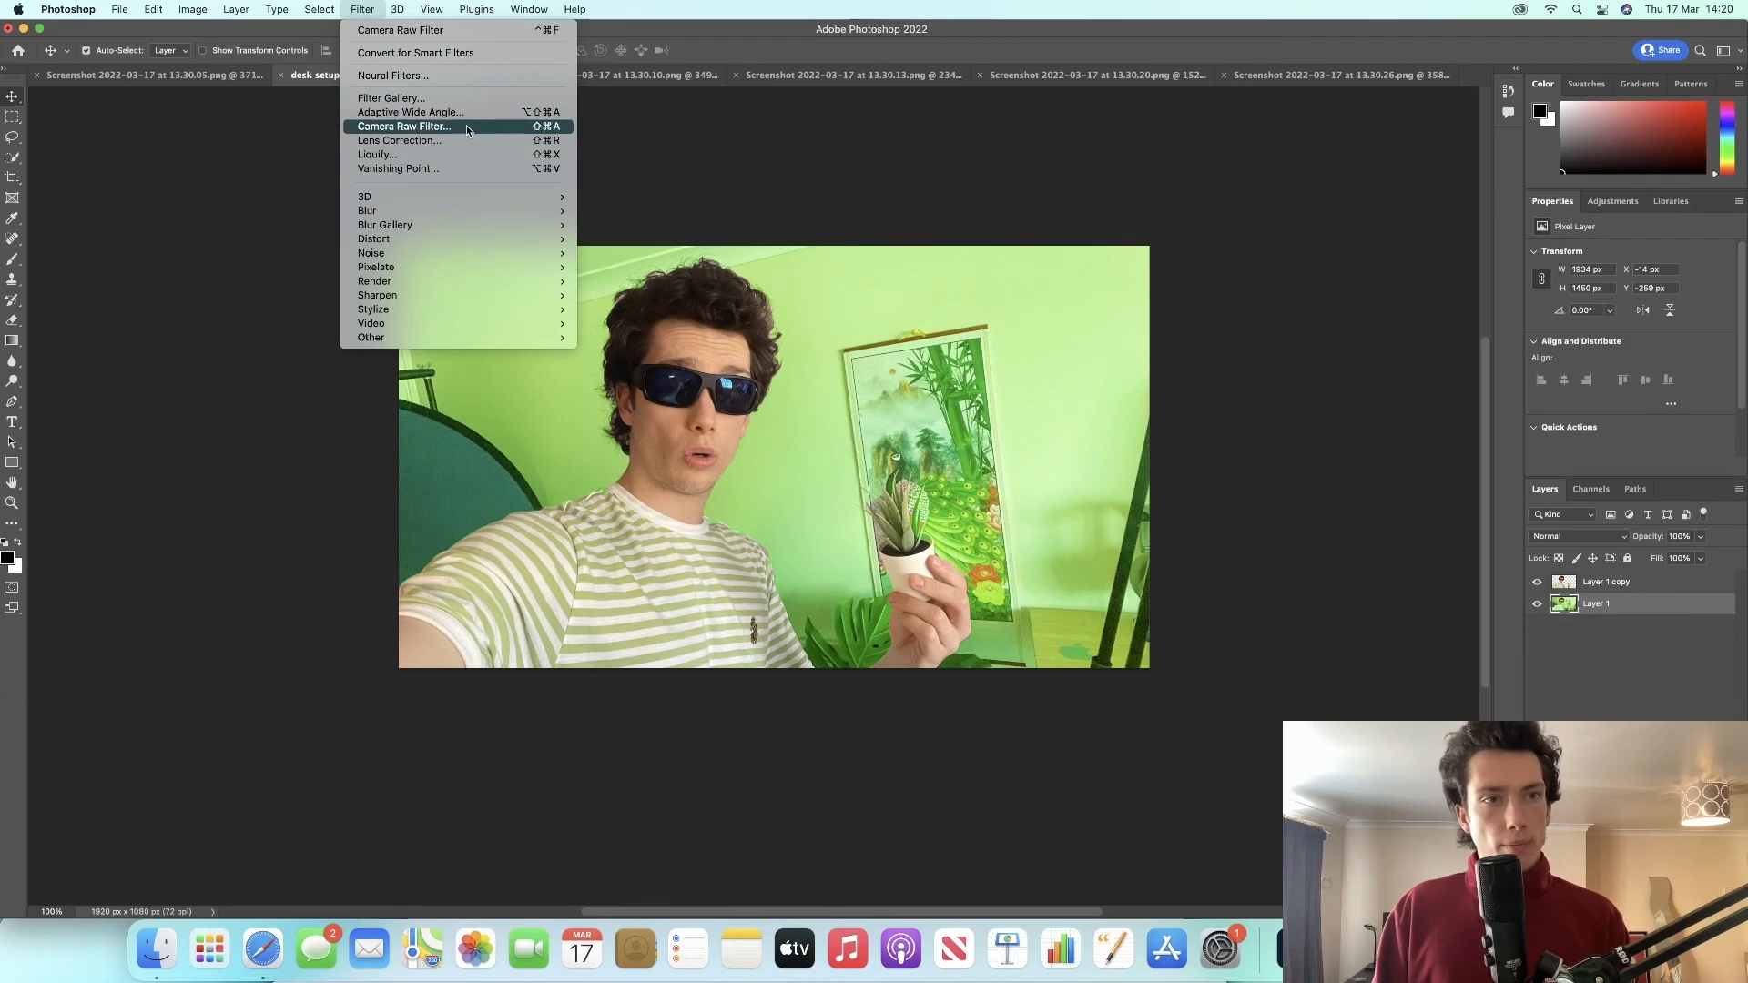
pyautogui.moveTo(146, 9)
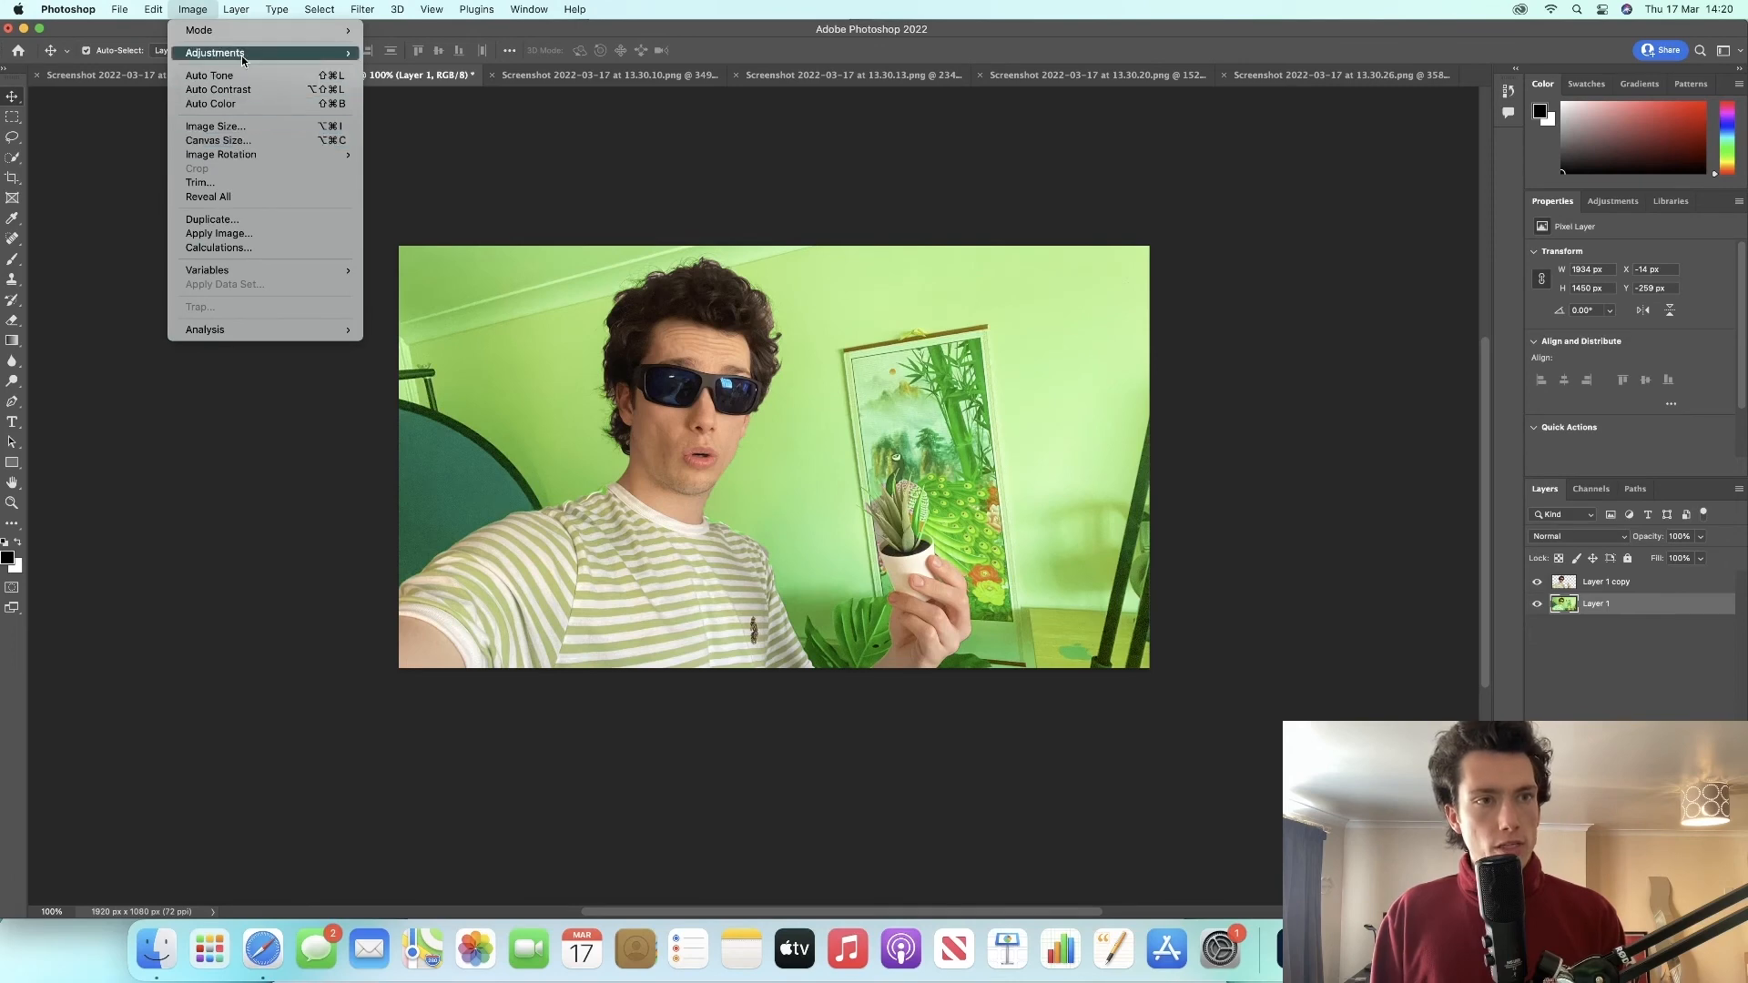
pyautogui.moveTo(243, 57)
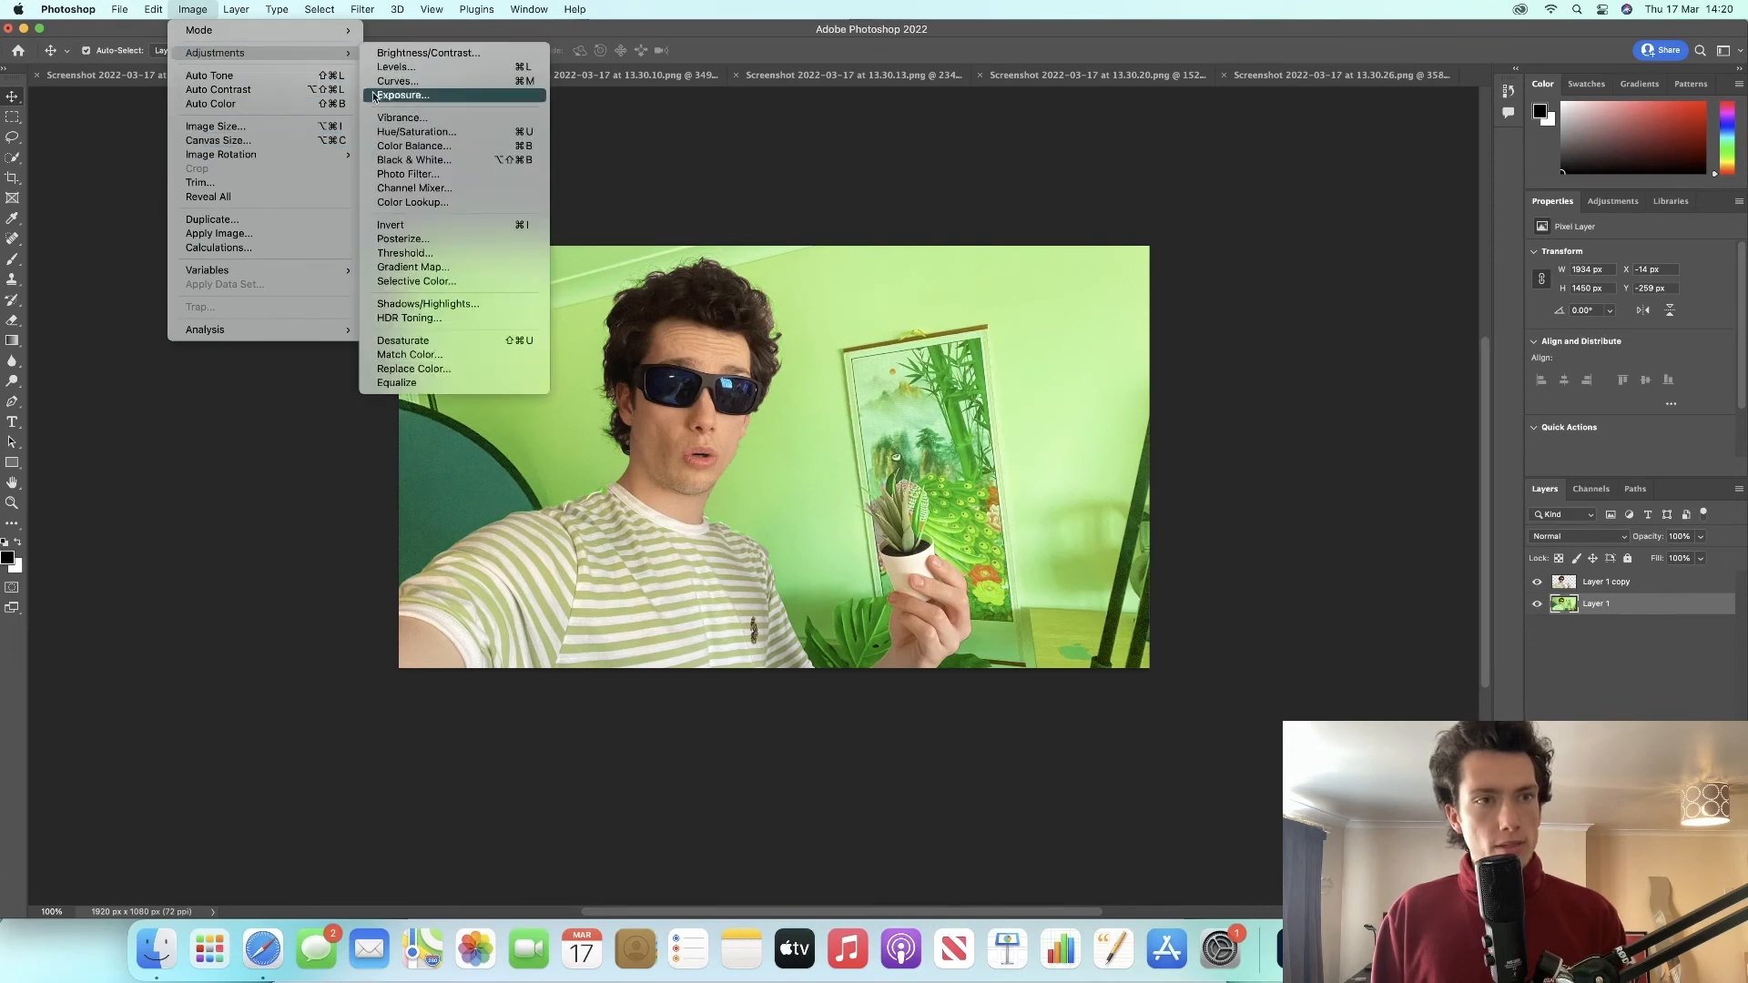
pyautogui.click(394, 147)
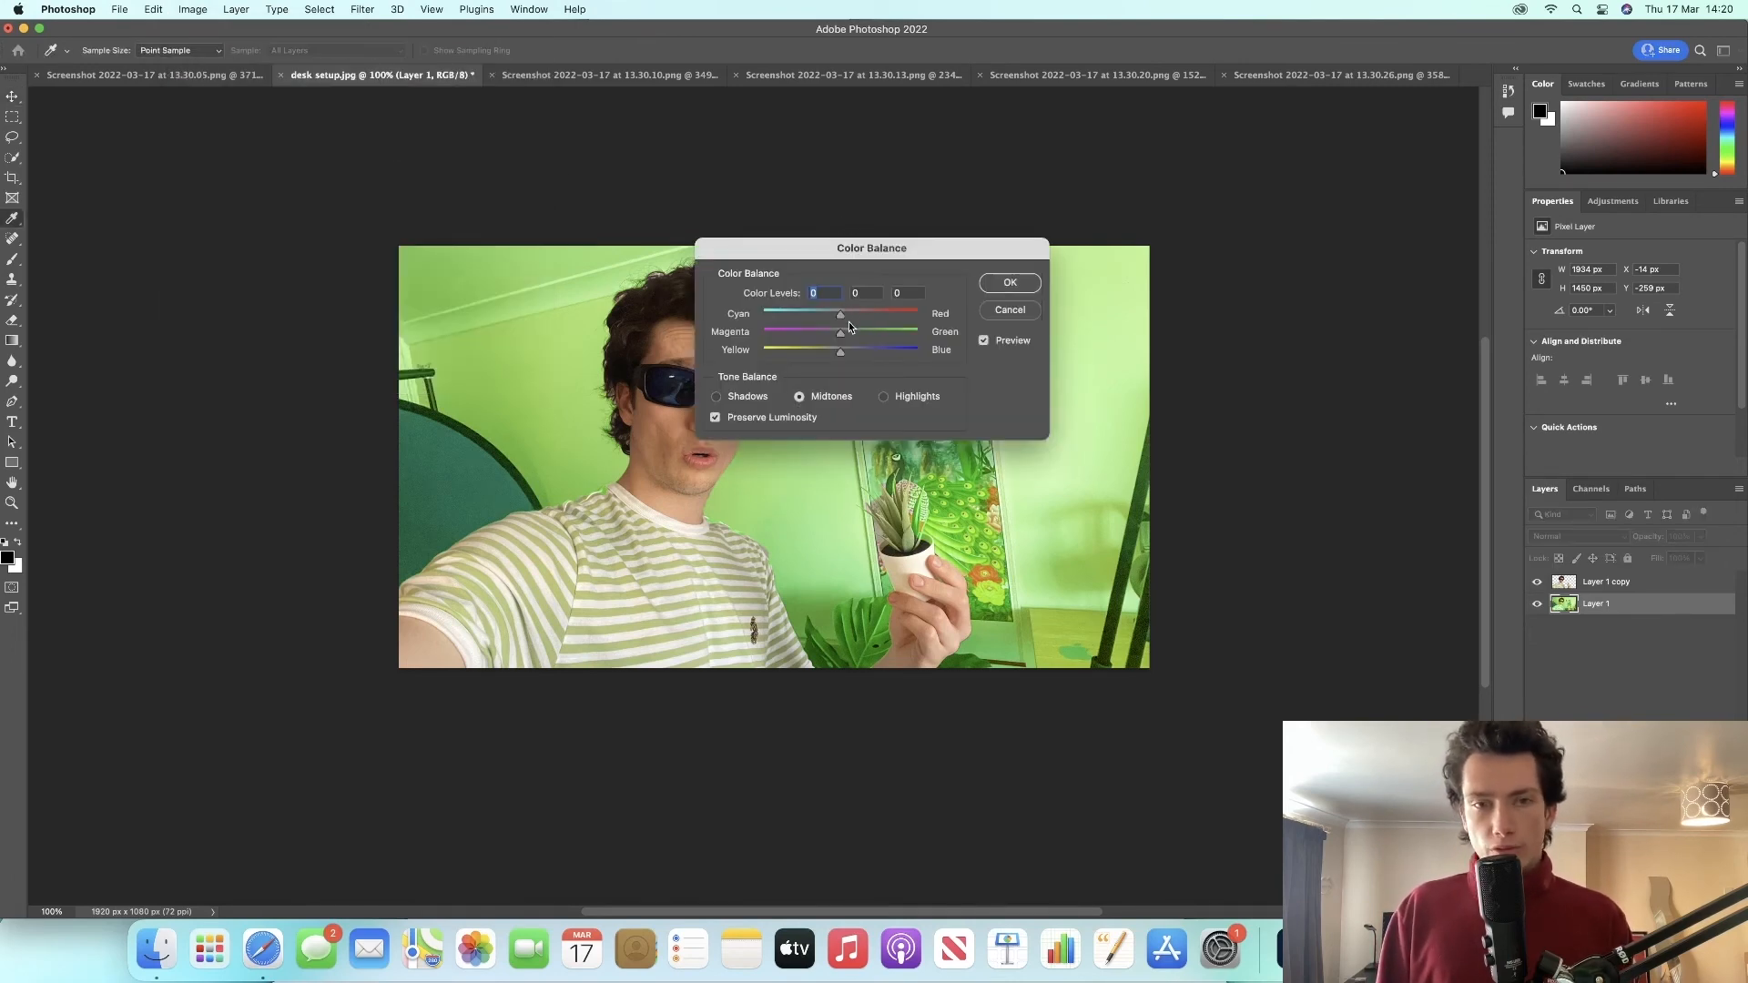
pyautogui.moveTo(841, 333); pyautogui.dragTo(888, 325)
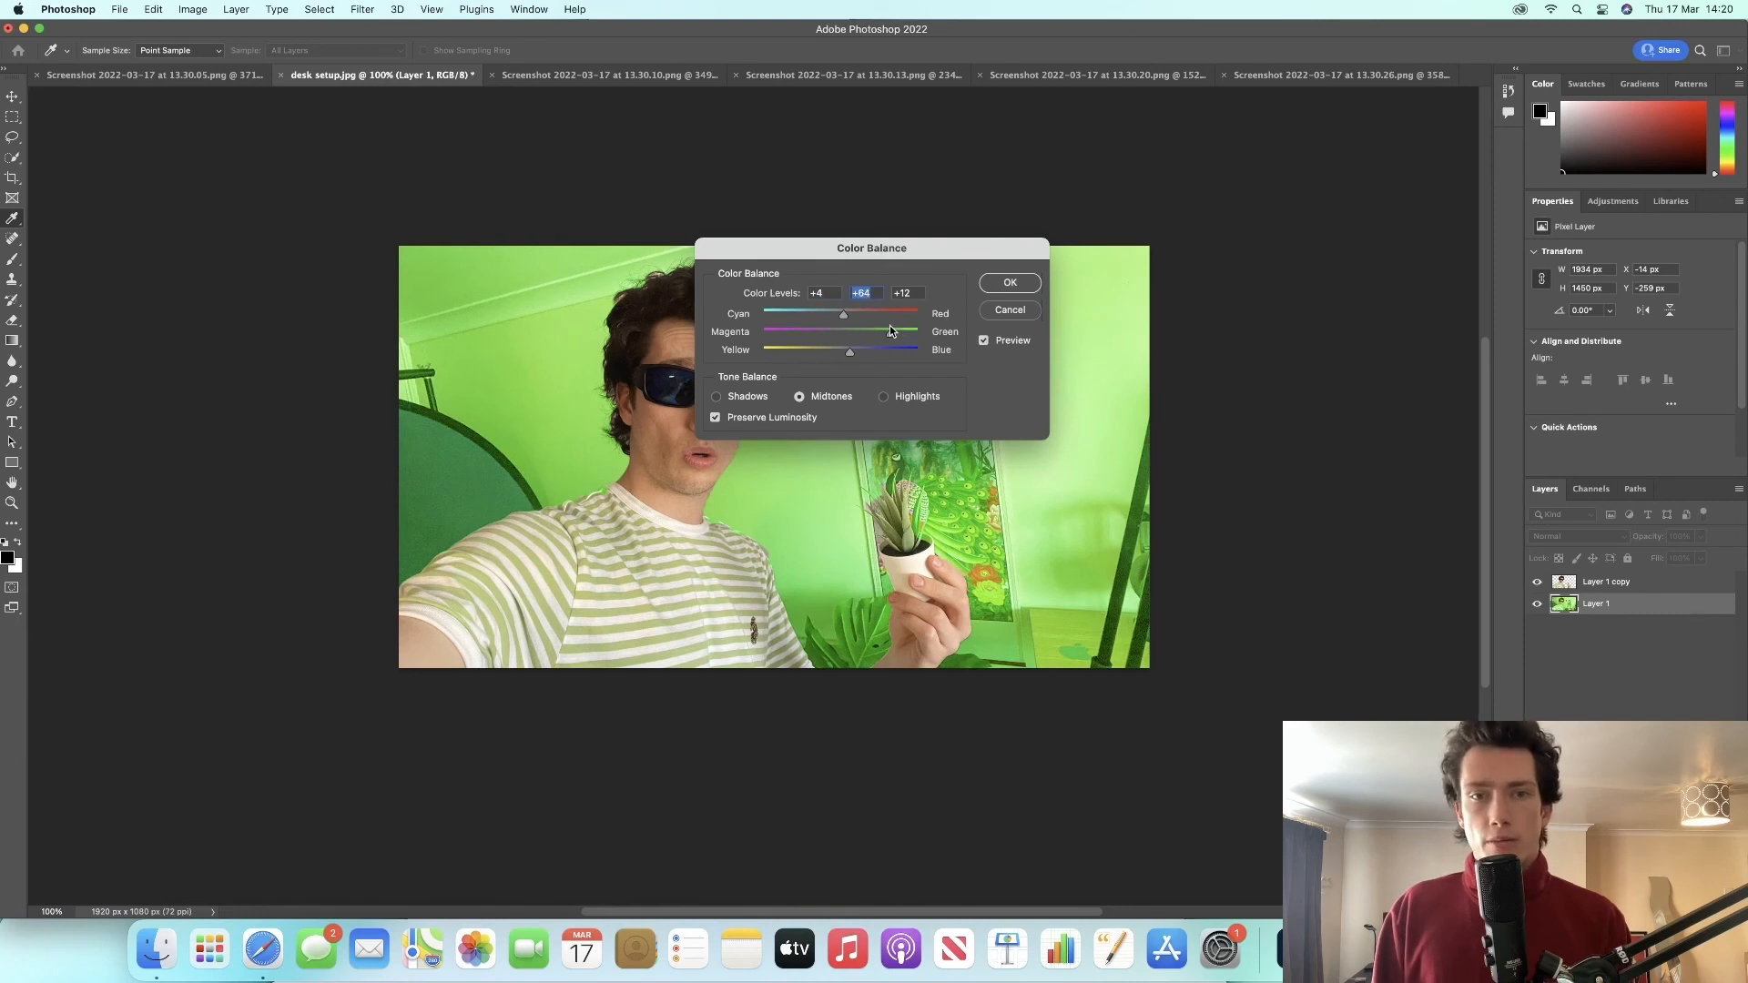
pyautogui.click(1008, 282)
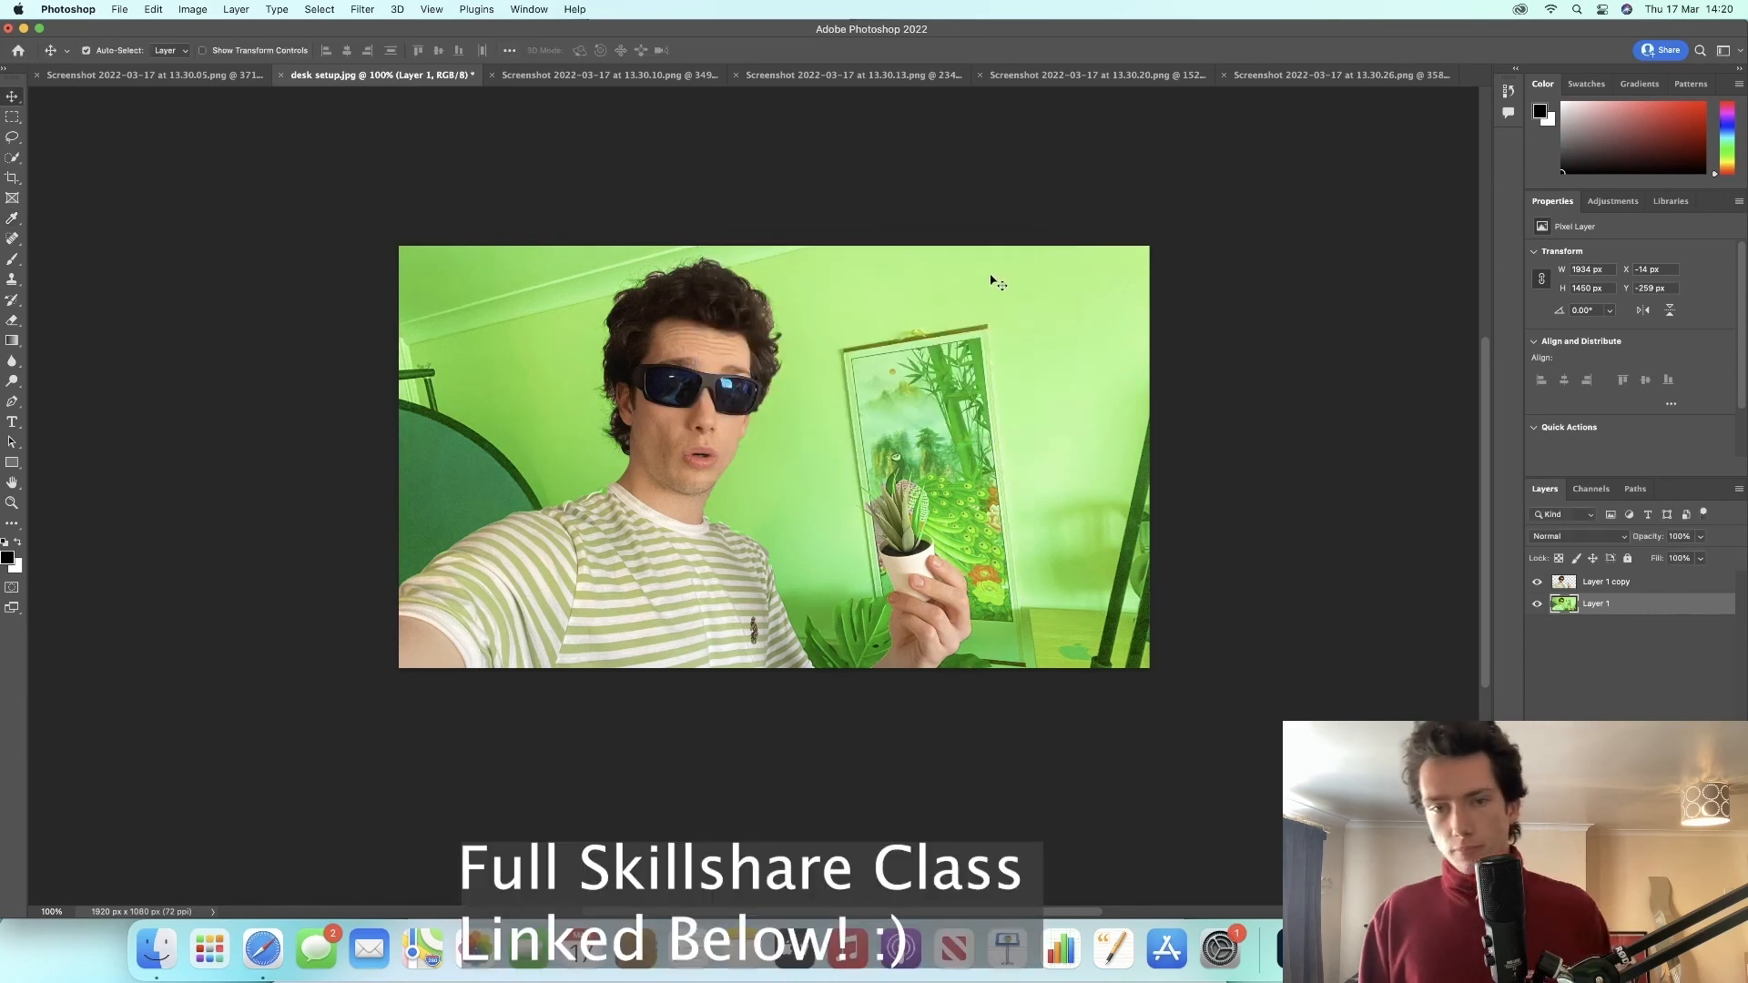